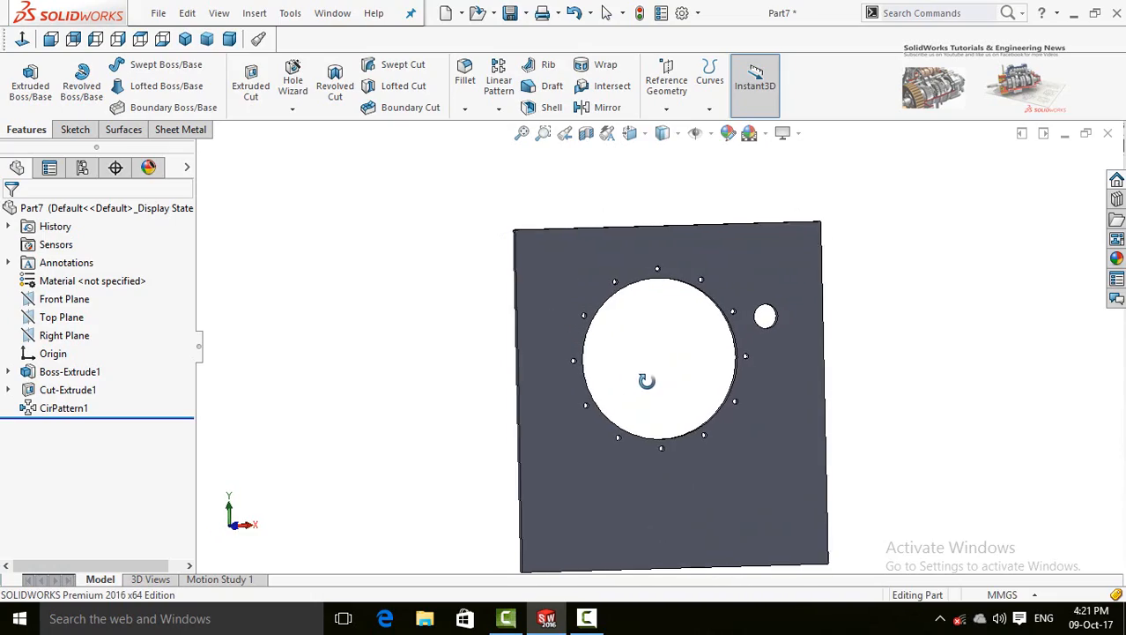
{"action": "key", "text": "Escape"}
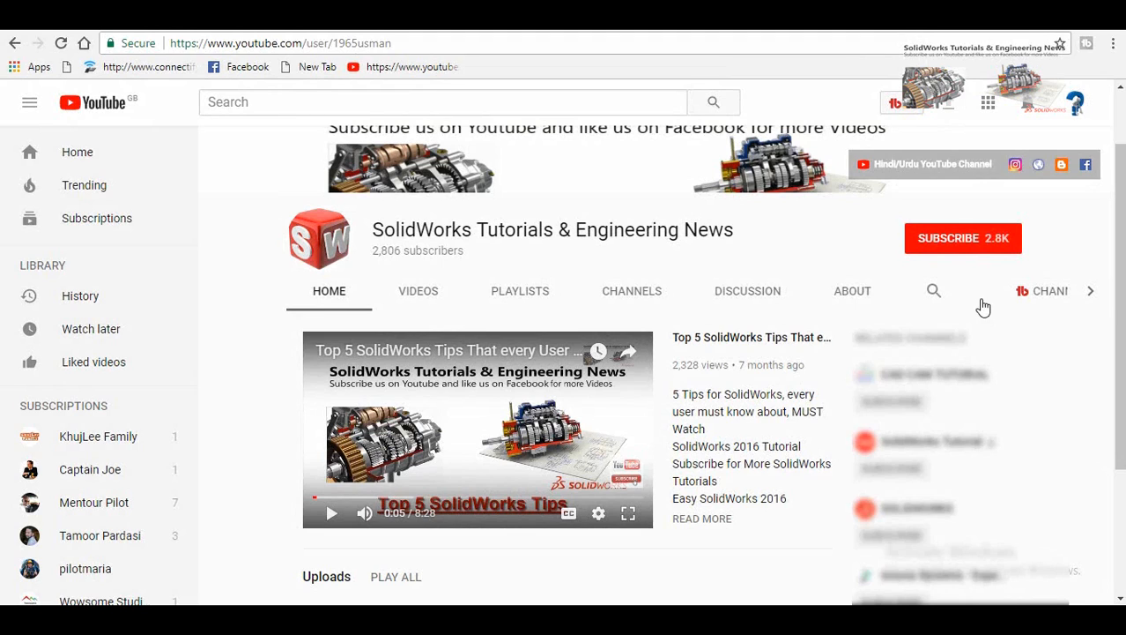
{"action": "left_click", "coordinate": [937, 242]}
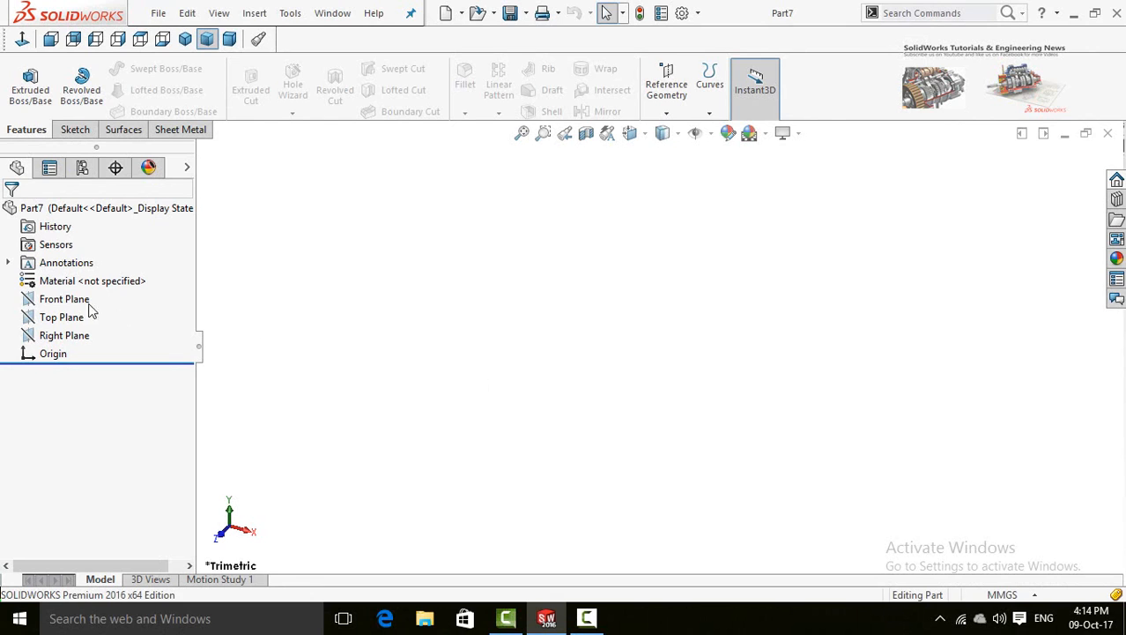
Step: Start a sketch on the Front Plane and draw a corner rectangle about 133 mm wide, up and to the left from the origin
{"action": "left_click", "coordinate": [71, 301]}
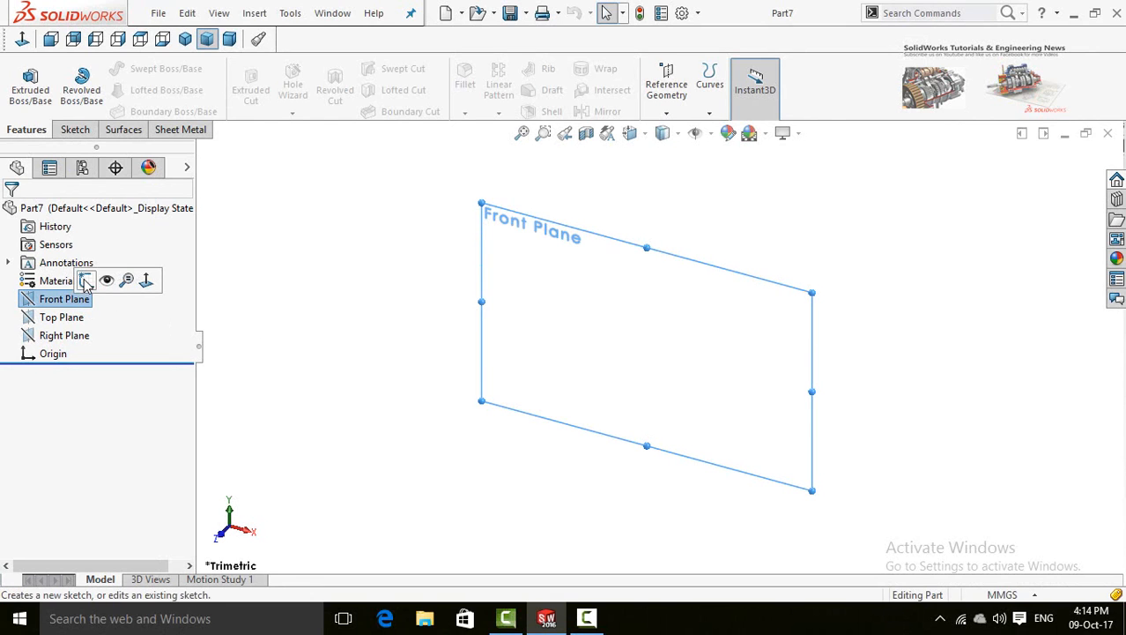
{"action": "left_click", "coordinate": [87, 280]}
{"action": "left_click", "coordinate": [109, 86]}
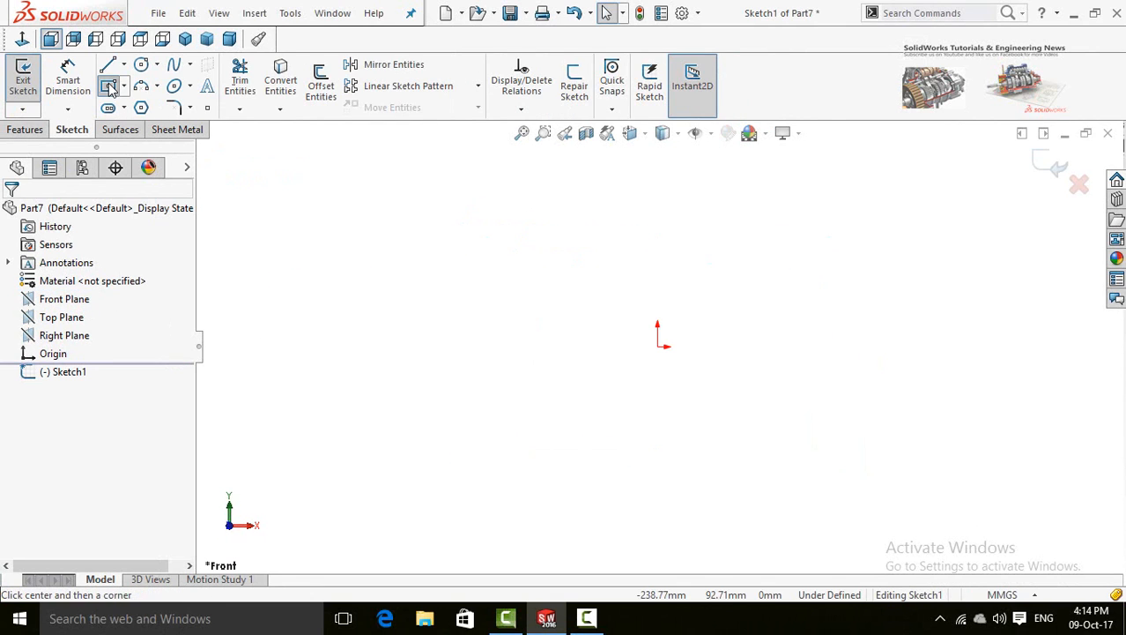
{"action": "left_click", "coordinate": [124, 87]}
{"action": "left_click", "coordinate": [141, 113]}
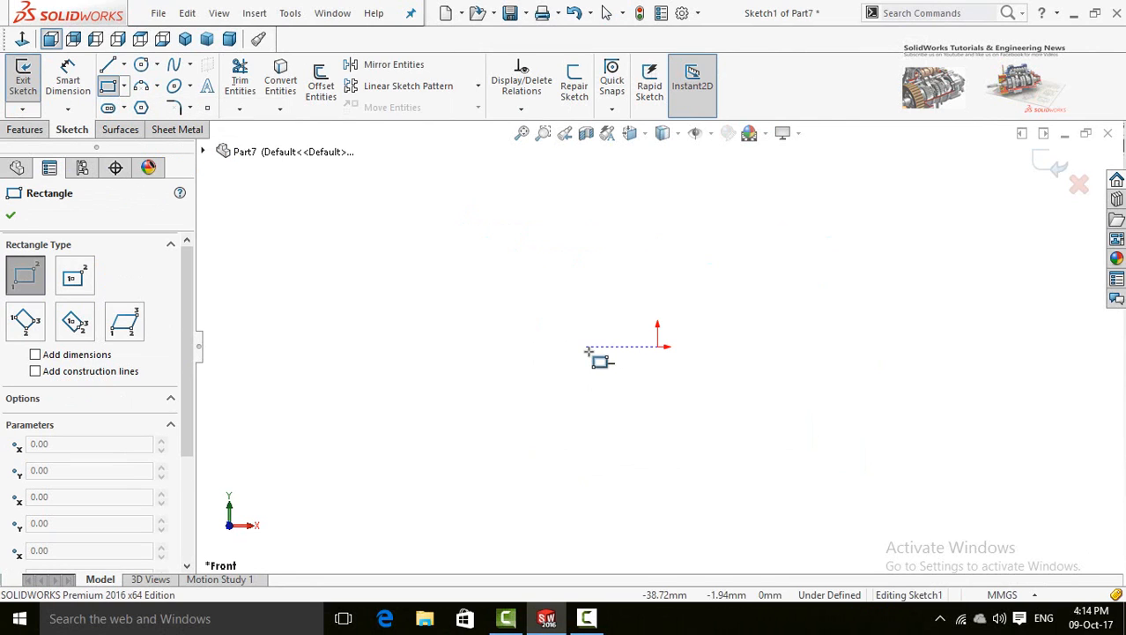
{"action": "left_click", "coordinate": [658, 346]}
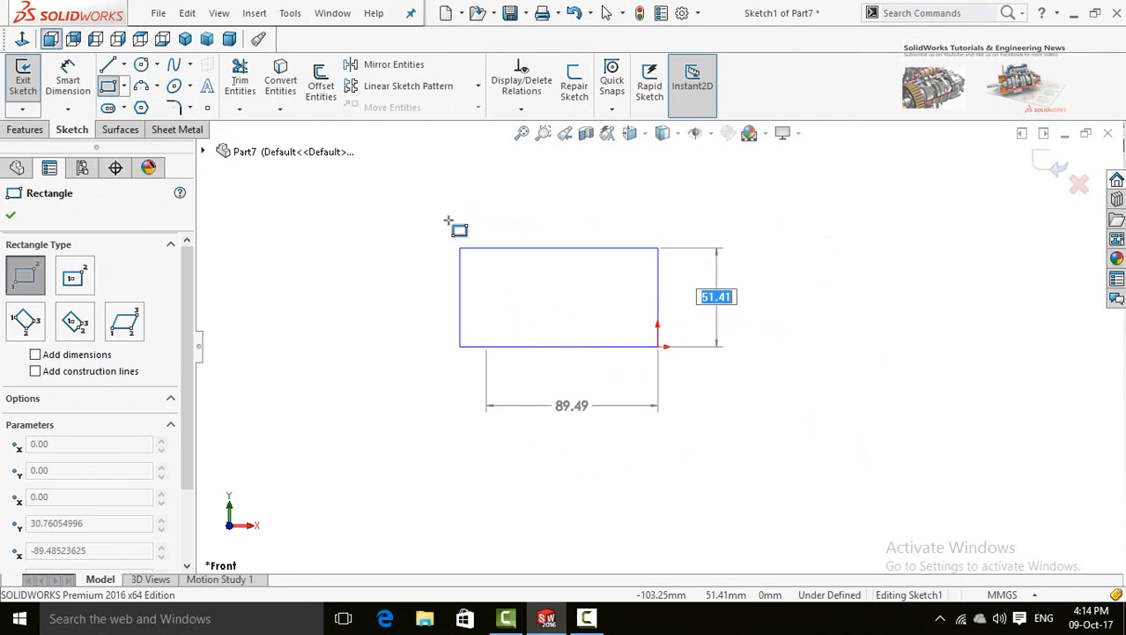
{"action": "left_click", "coordinate": [481, 202]}
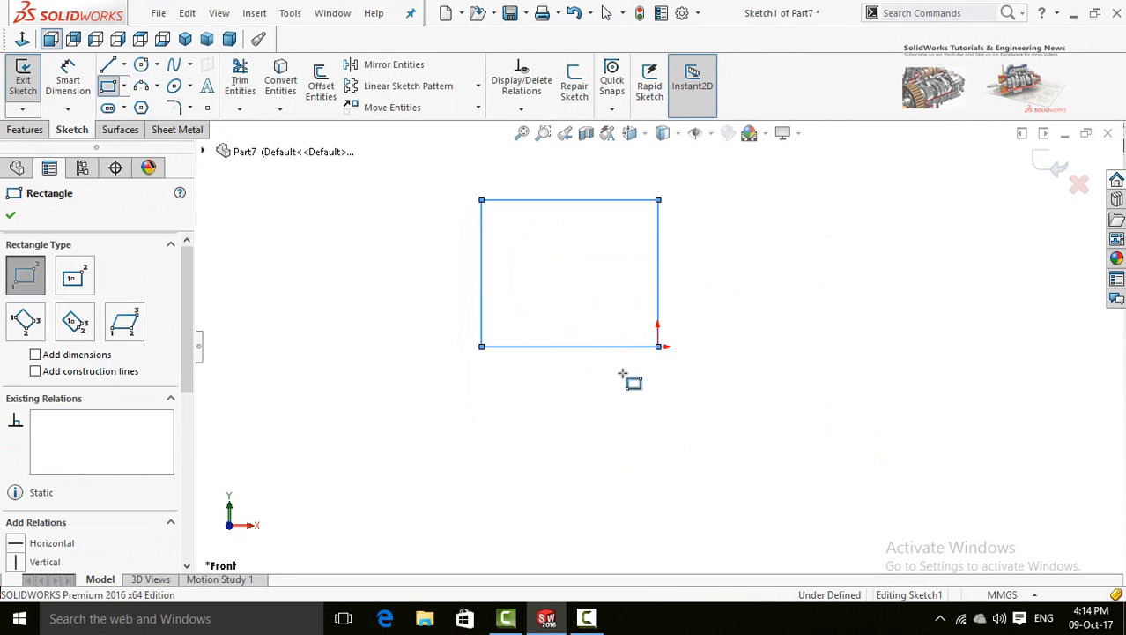
Step: Sketch a larger circle in the rectangle's left half and a much smaller circle above and right of it
{"action": "left_click", "coordinate": [141, 64]}
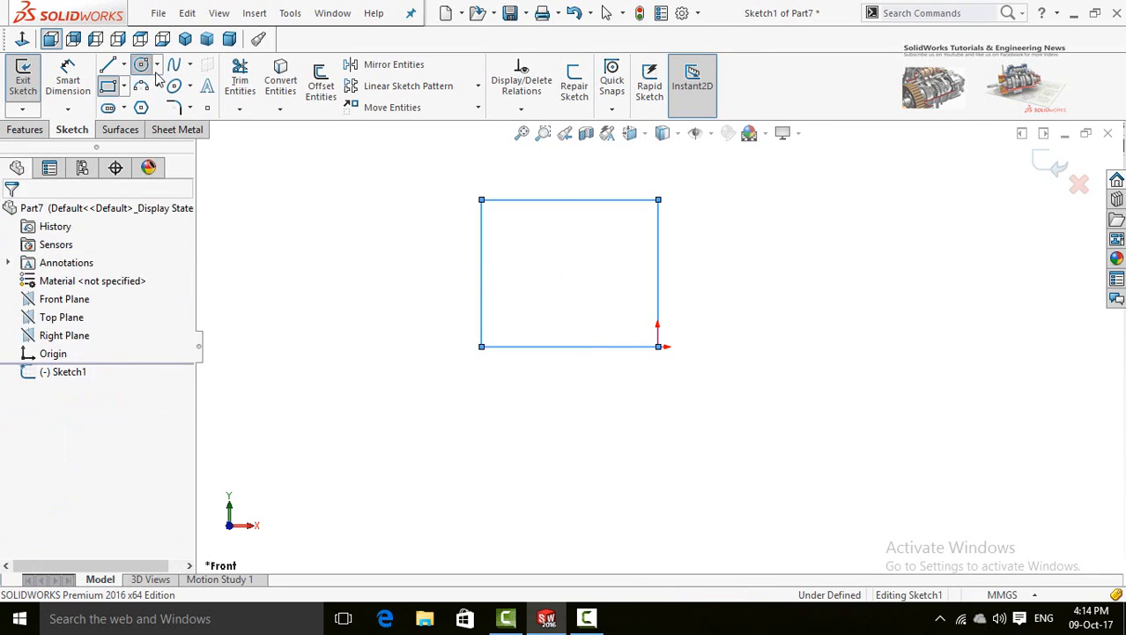
{"action": "left_click", "coordinate": [537, 282]}
{"action": "left_click", "coordinate": [560, 300]}
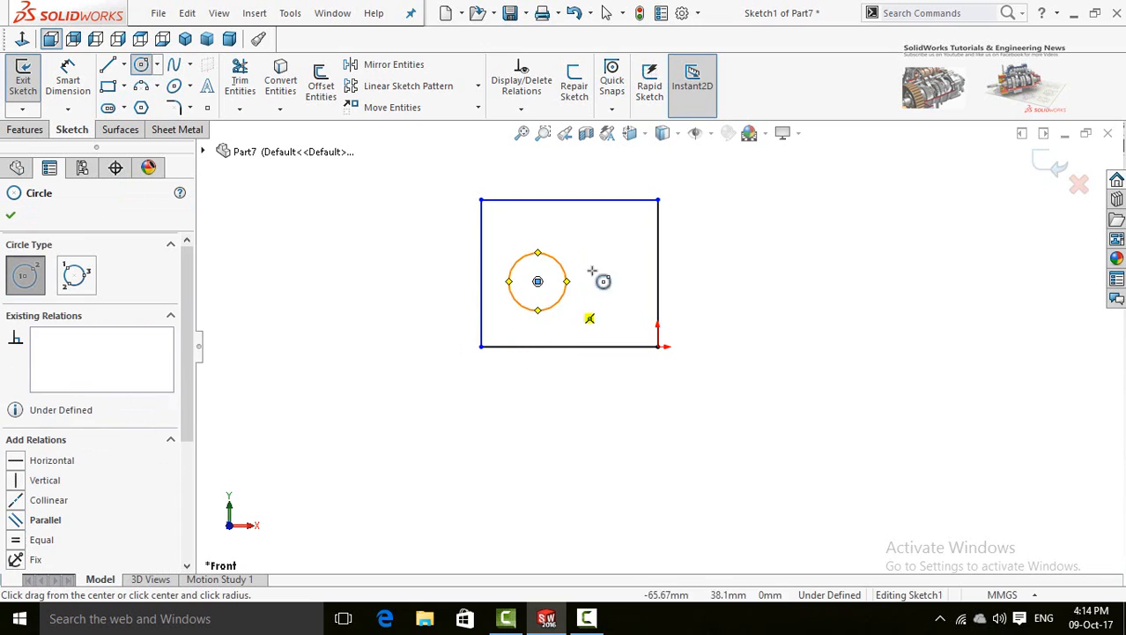
{"action": "left_click", "coordinate": [603, 233]}
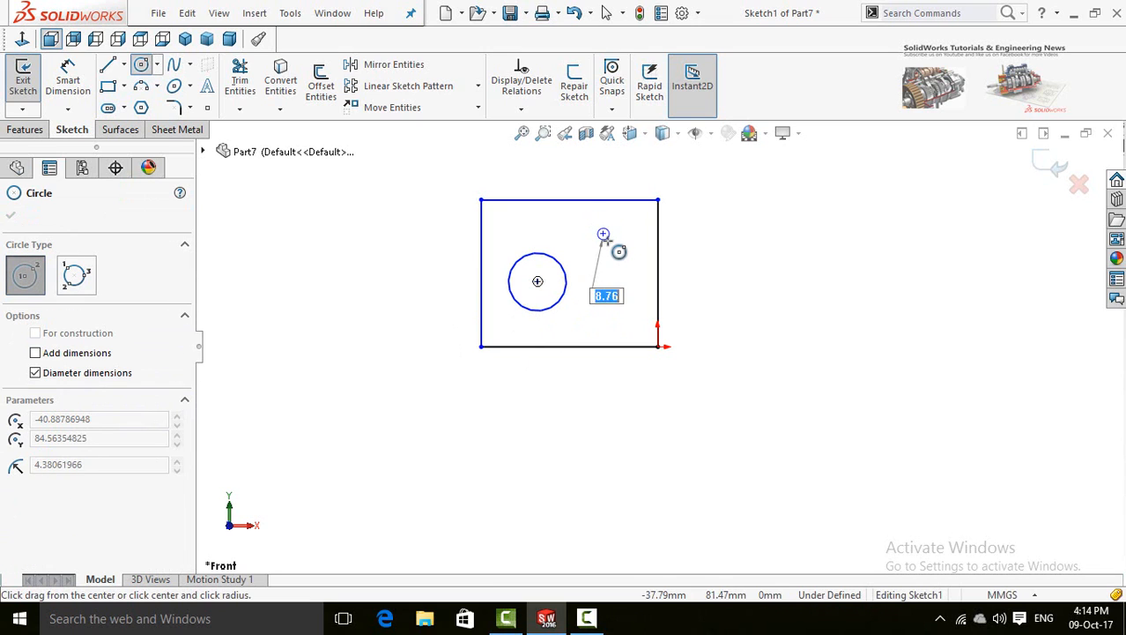
{"action": "left_click", "coordinate": [607, 241]}
Step: Dimension the rectangle's bottom edge and set its width to 28 in (711.20 mm)
{"action": "right_click_drag", "start_coordinate": [733, 366], "coordinate": [728, 310]}
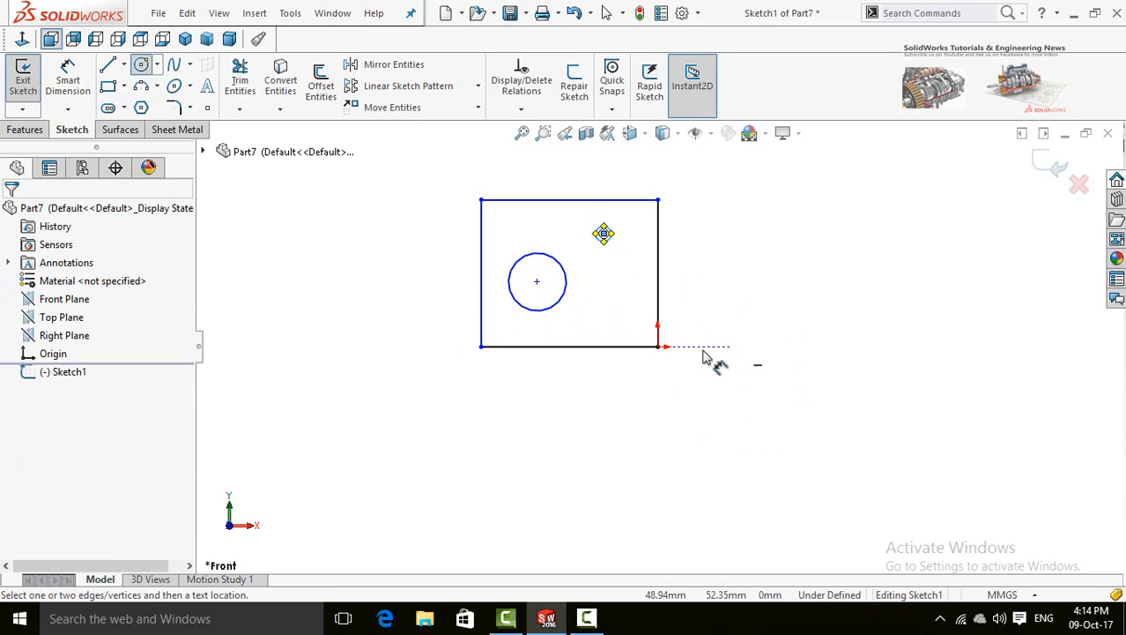
{"action": "left_click", "coordinate": [604, 346]}
{"action": "left_click", "coordinate": [602, 439]}
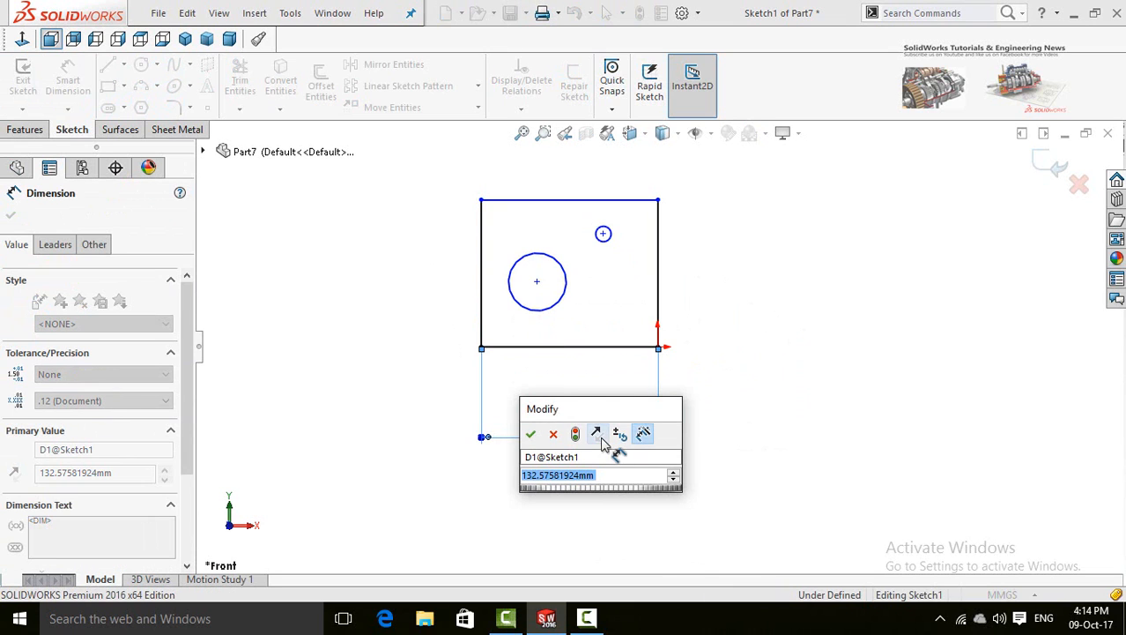
{"action": "type", "text": "28in"}
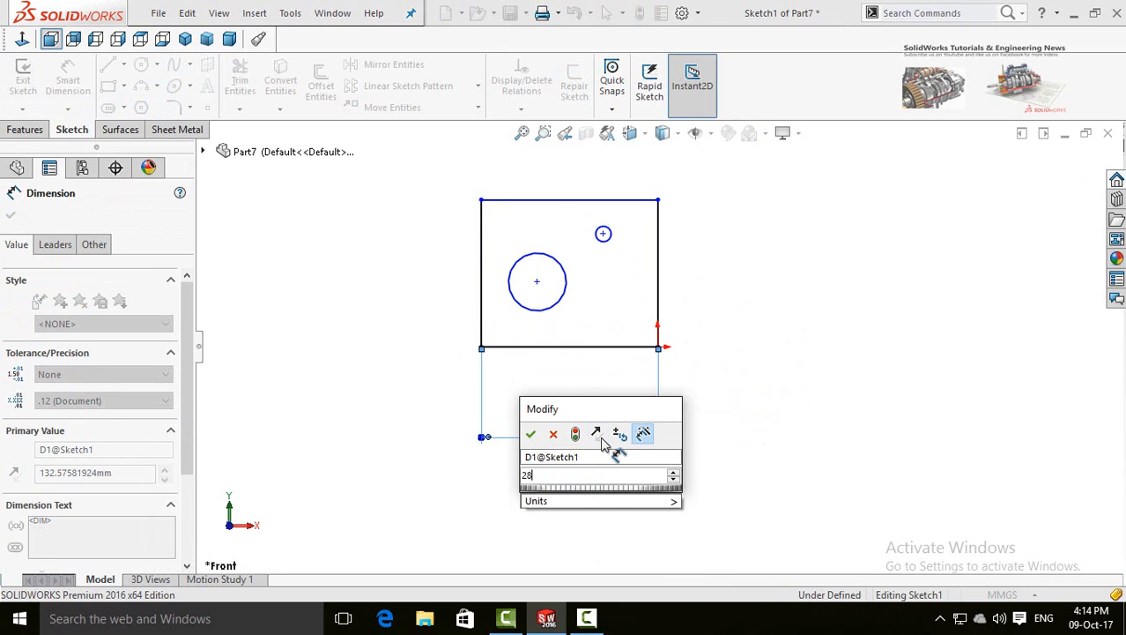
{"action": "key", "text": "Return"}
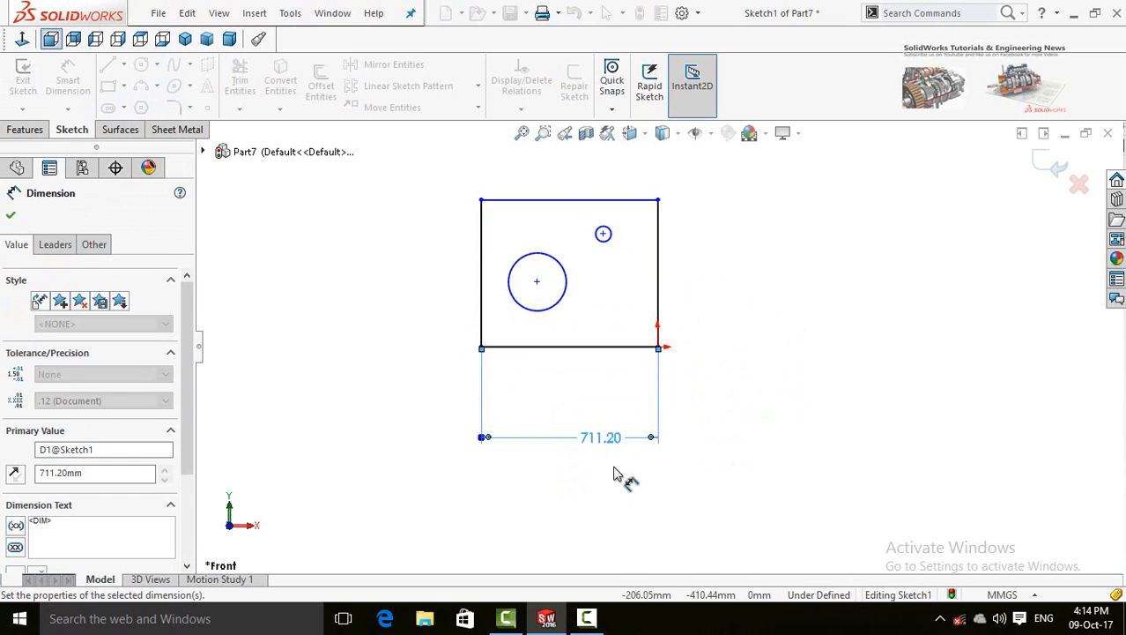
Step: Dimension the rectangle's right edge and set its height to 30 in (762 mm)
{"action": "left_click", "coordinate": [660, 306]}
{"action": "left_click", "coordinate": [731, 325]}
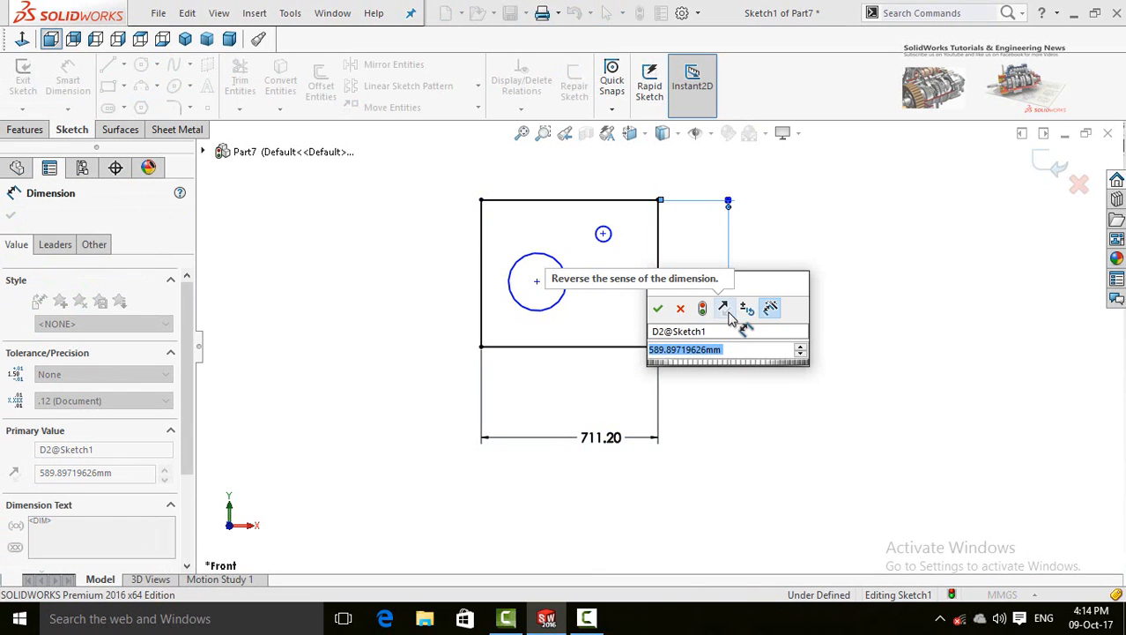
{"action": "type", "text": "60"}
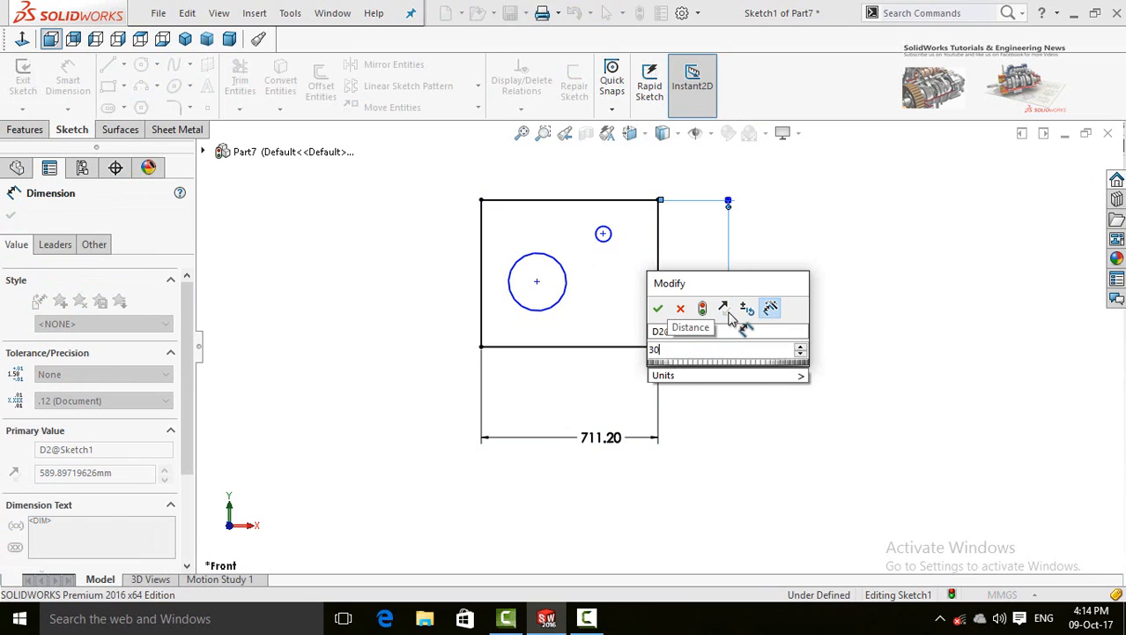
{"action": "key", "text": "Return"}
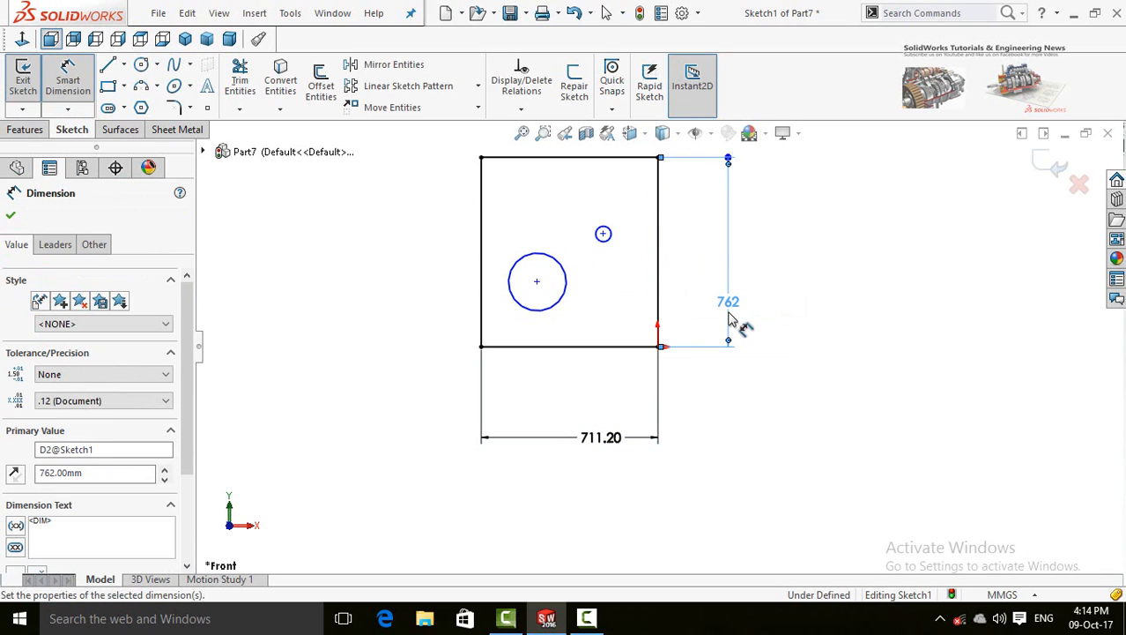
{"action": "left_click", "coordinate": [566, 420]}
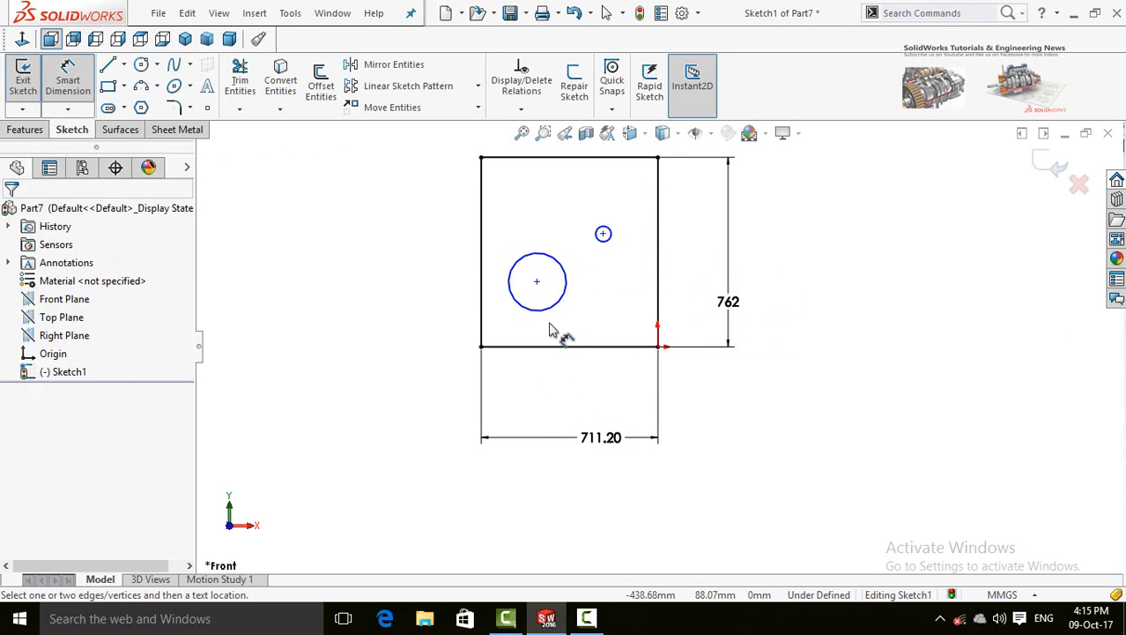
Step: Dimension the larger circle with a diameter of 360 mm
{"action": "left_click", "coordinate": [541, 315]}
{"action": "left_click", "coordinate": [395, 352]}
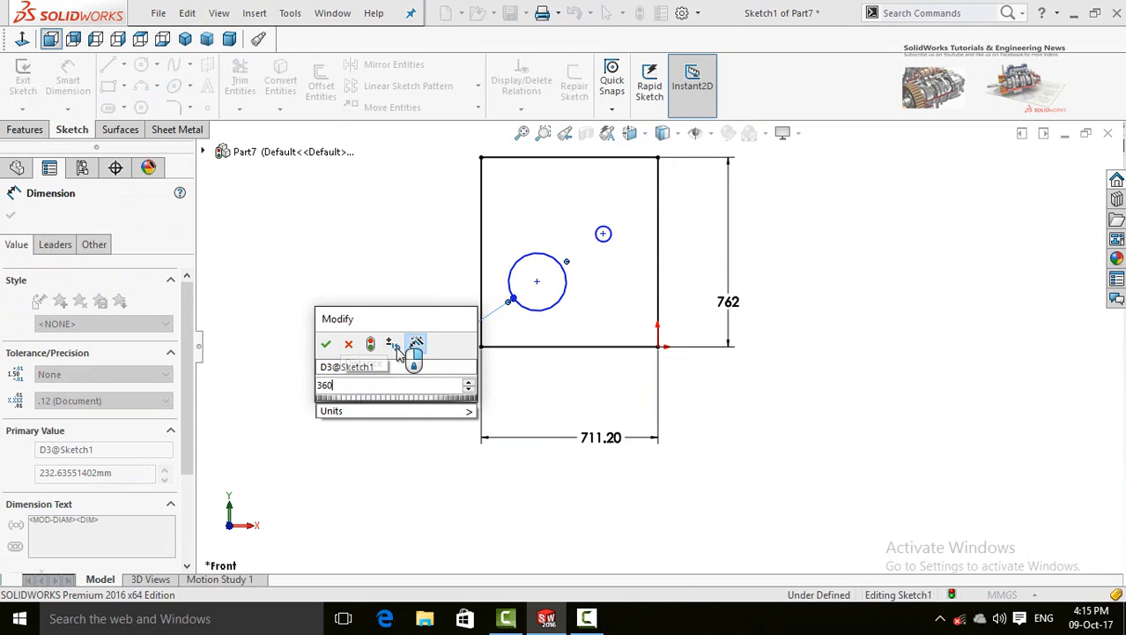
{"action": "key", "text": "Return"}
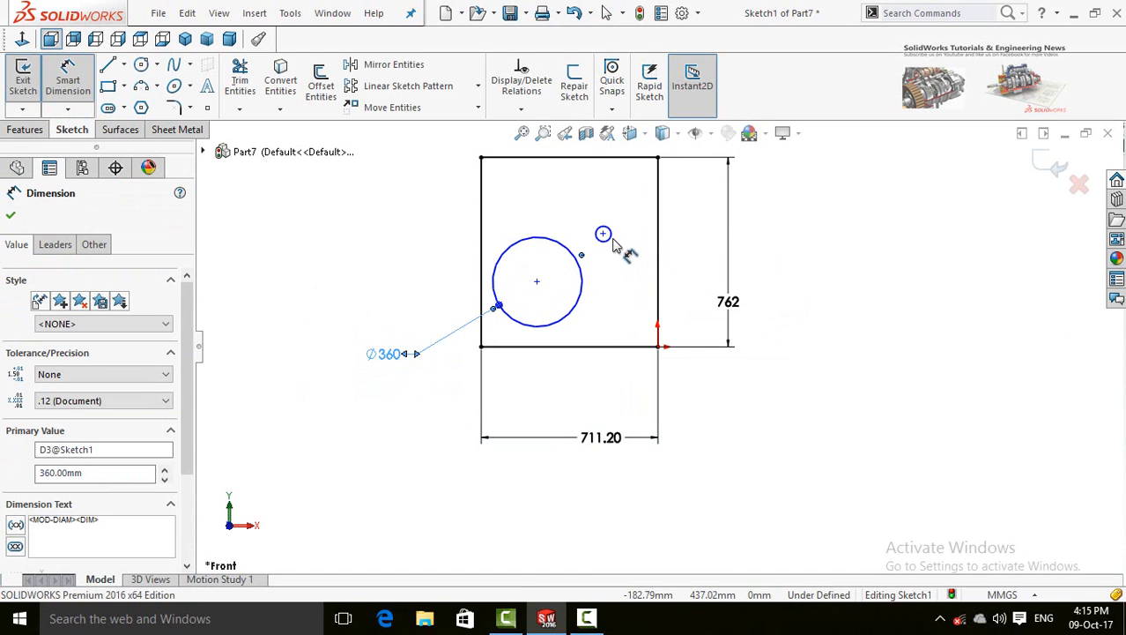
Step: Dimension the small circle with a diameter of 55 mm
{"action": "left_click", "coordinate": [608, 236]}
{"action": "left_click", "coordinate": [798, 190]}
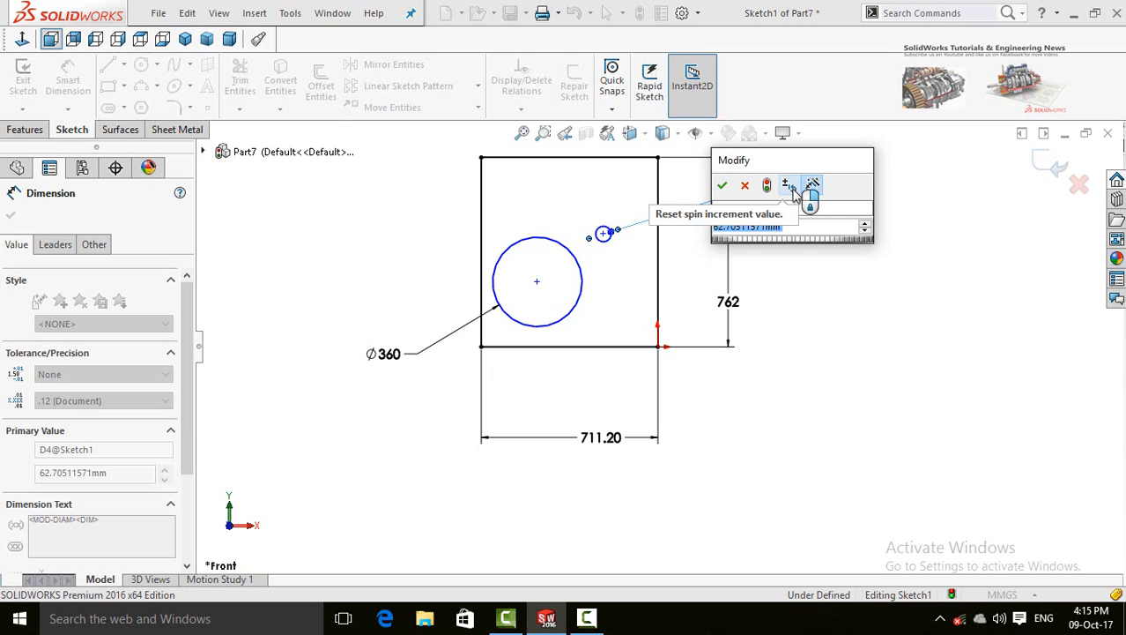
{"action": "type", "text": "55"}
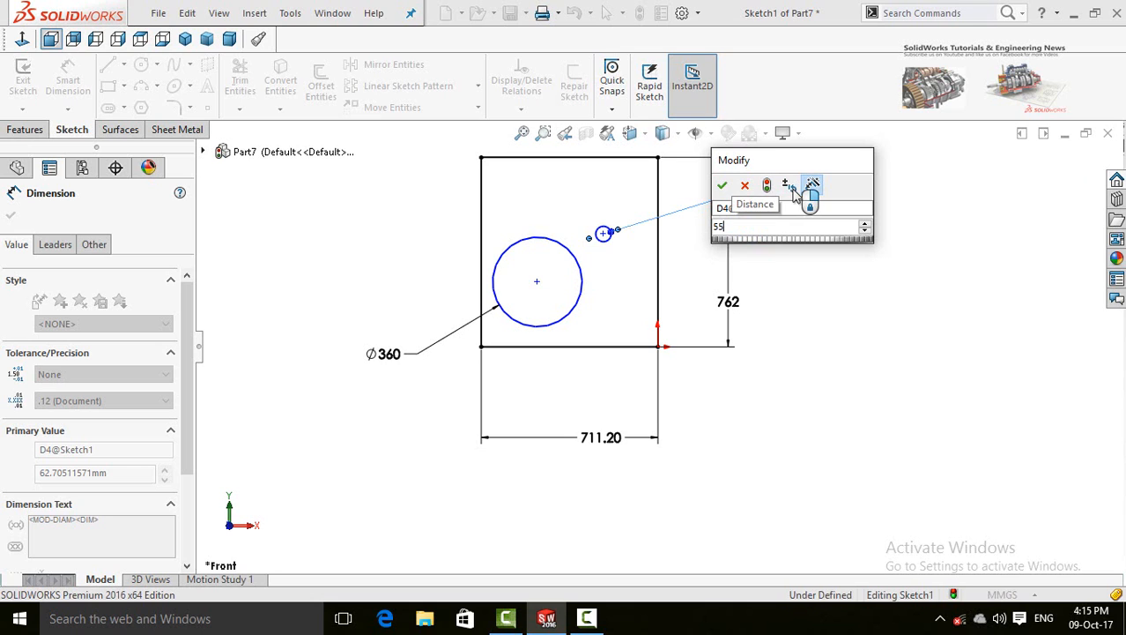
{"action": "key", "text": "Return"}
{"action": "key", "text": "z"}
{"action": "scroll", "coordinate": [602, 282], "scroll_direction": "down", "scroll_amount": 2}
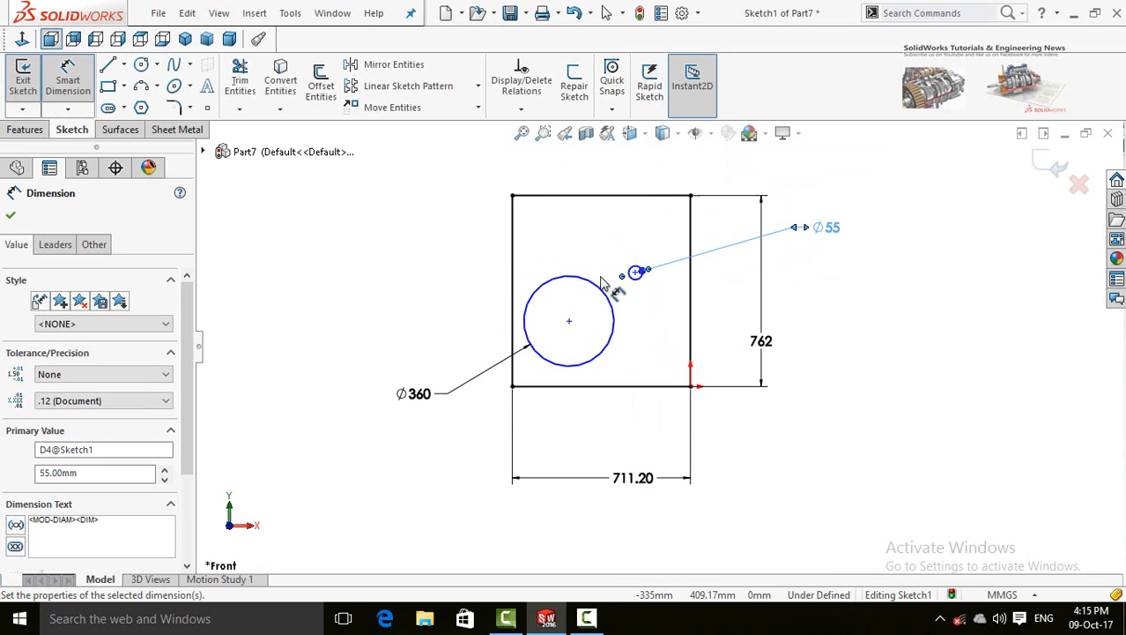
{"action": "left_click", "coordinate": [264, 199]}
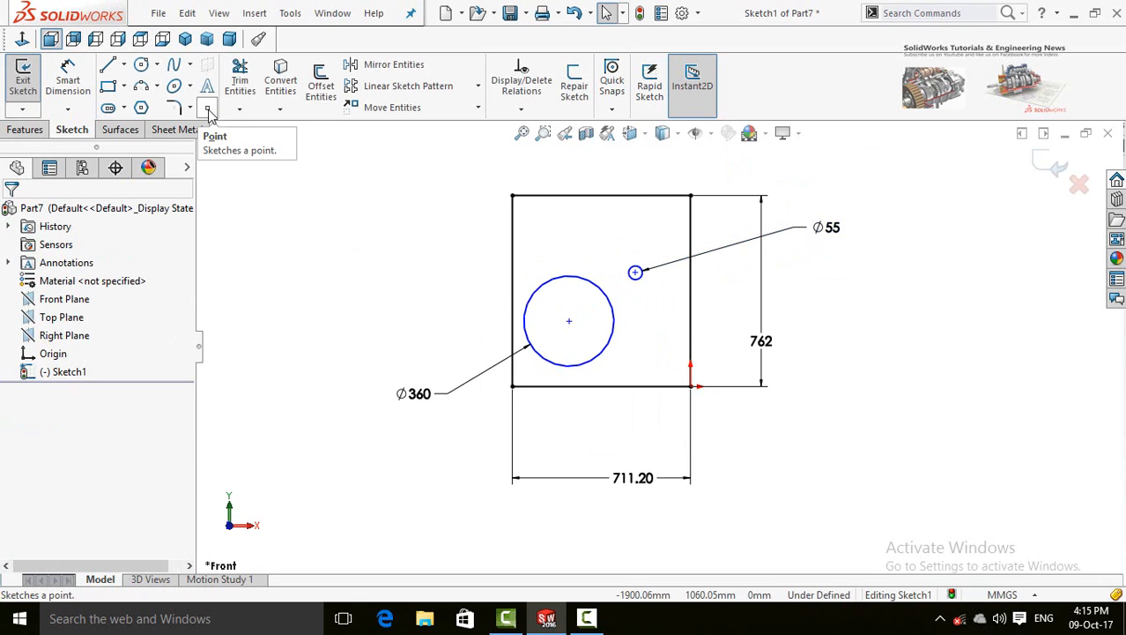
Step: Place sketch points on the four quadrants of the 360 mm circle
{"action": "left_click", "coordinate": [209, 110]}
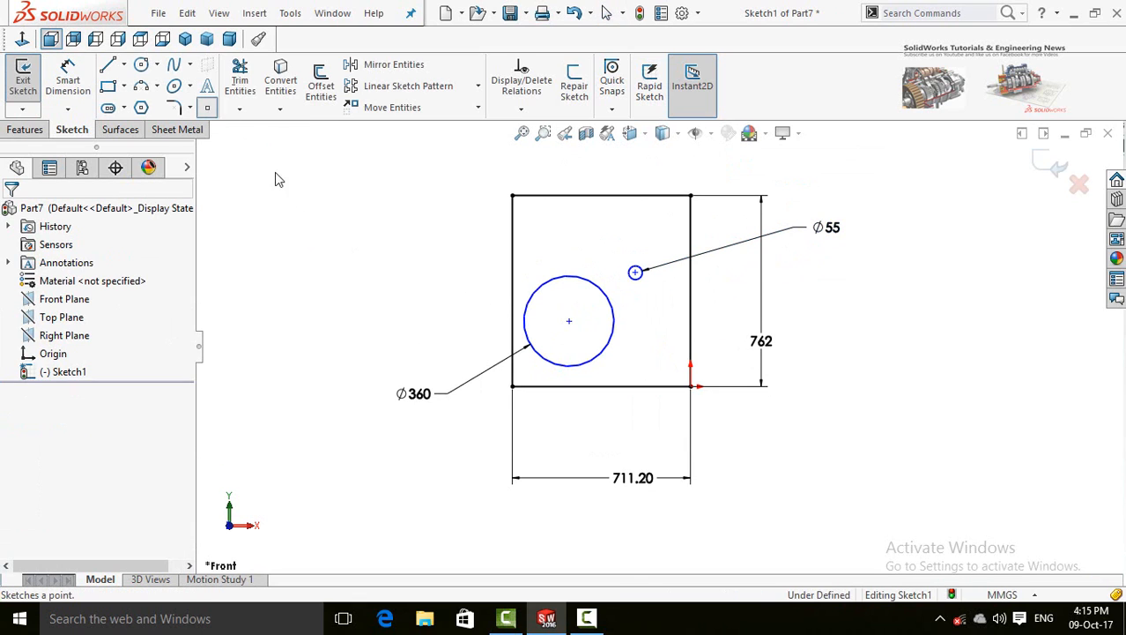
{"action": "left_click", "coordinate": [524, 322]}
{"action": "left_click", "coordinate": [570, 276]}
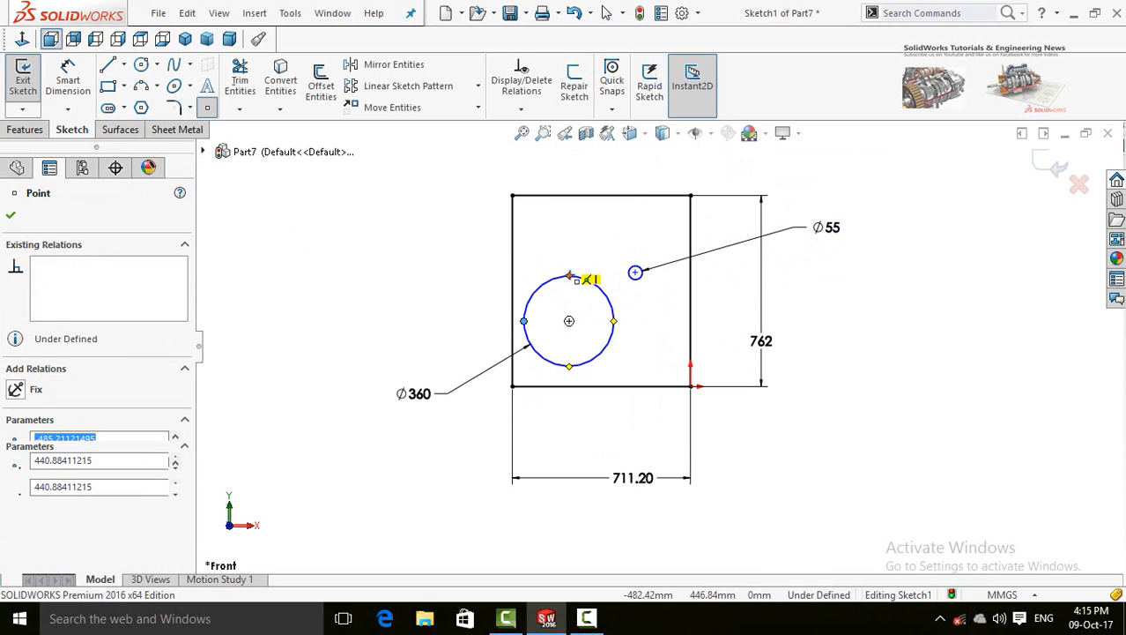
{"action": "left_click", "coordinate": [615, 322]}
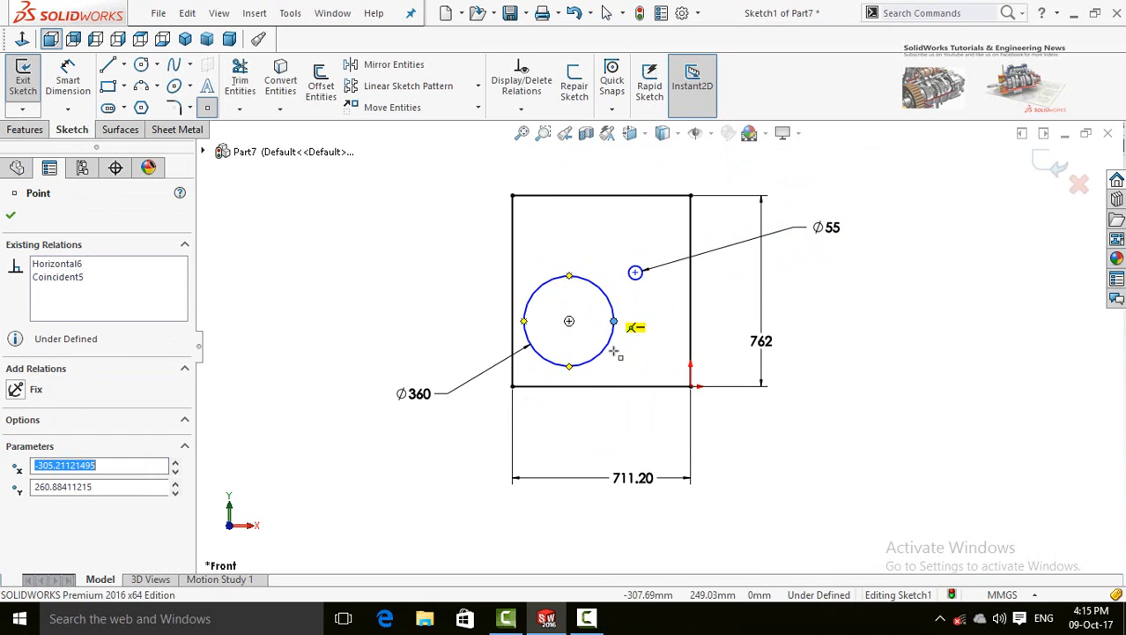
{"action": "left_click", "coordinate": [569, 366]}
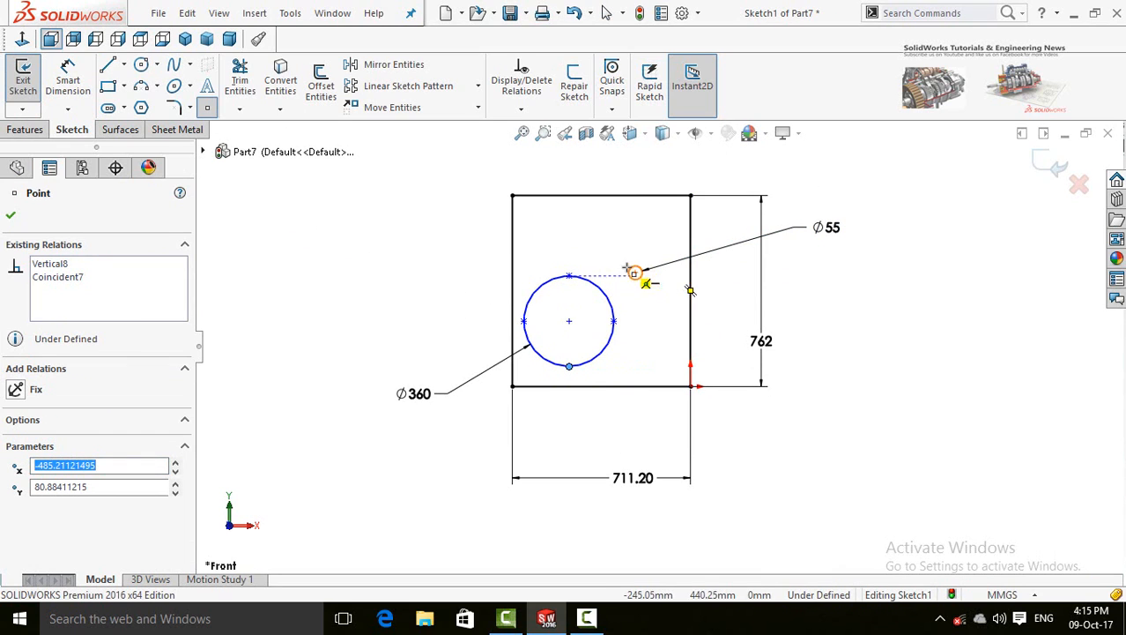
Step: Place sketch points on the four quadrants of the 55 mm circle
{"action": "scroll", "coordinate": [627, 267], "scroll_direction": "down", "scroll_amount": 5}
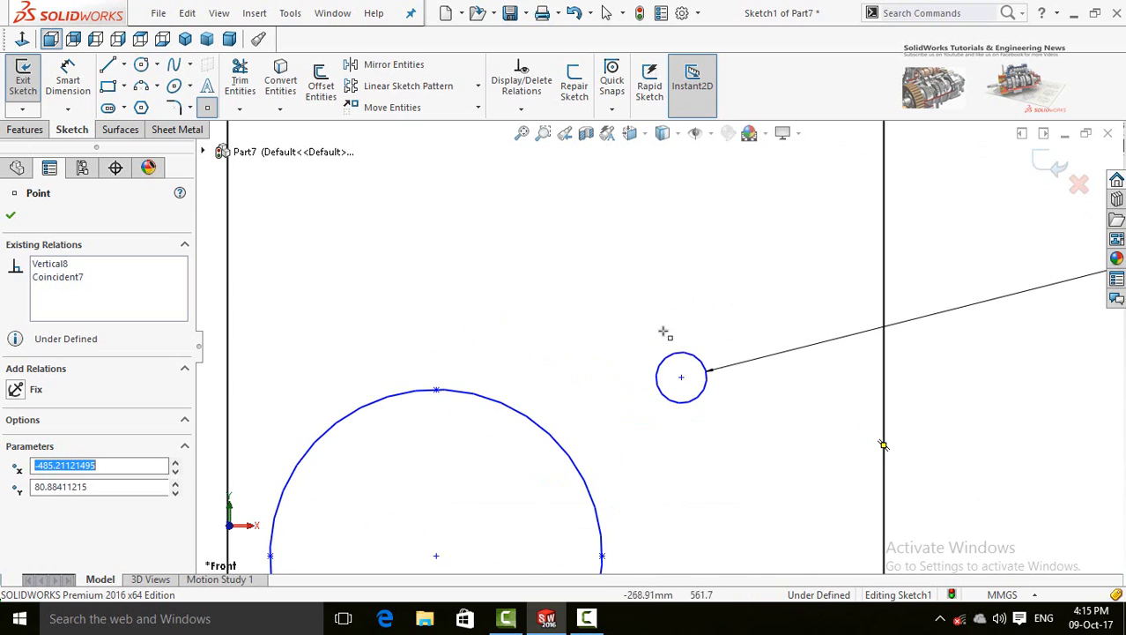
{"action": "left_click", "coordinate": [655, 377]}
{"action": "left_click", "coordinate": [681, 353]}
{"action": "left_click", "coordinate": [707, 377]}
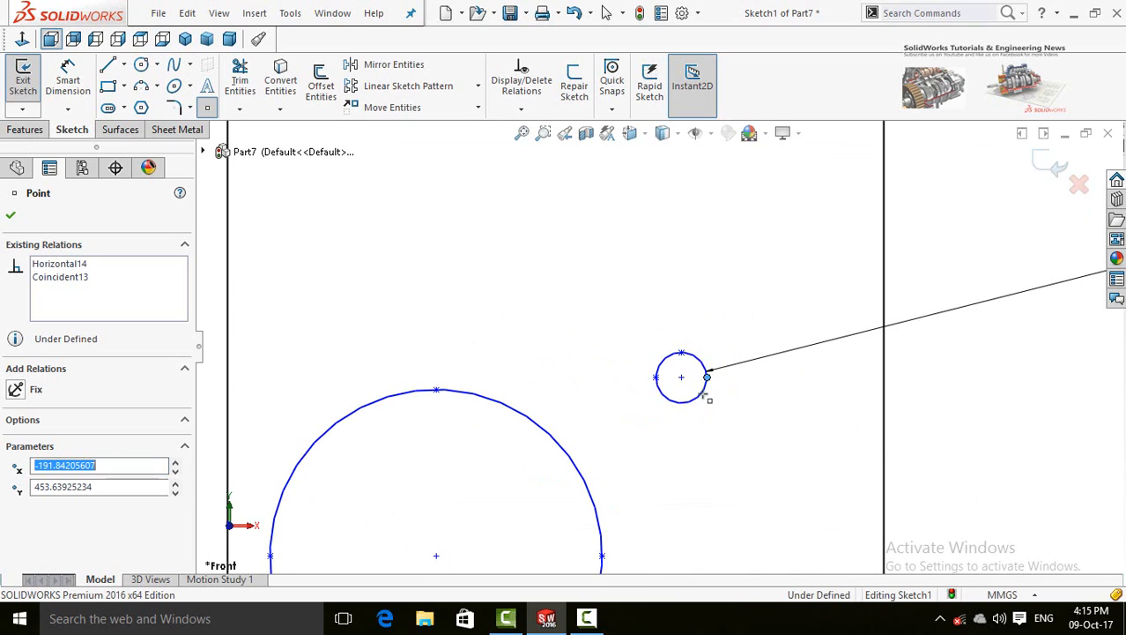
{"action": "left_click", "coordinate": [681, 403]}
{"action": "key", "text": "Escape"}
Step: Dimension the vertical distance from the rectangle's top edge to the large circle's top quadrant point as 115 mm
{"action": "scroll", "coordinate": [722, 450], "scroll_direction": "up", "scroll_amount": 4}
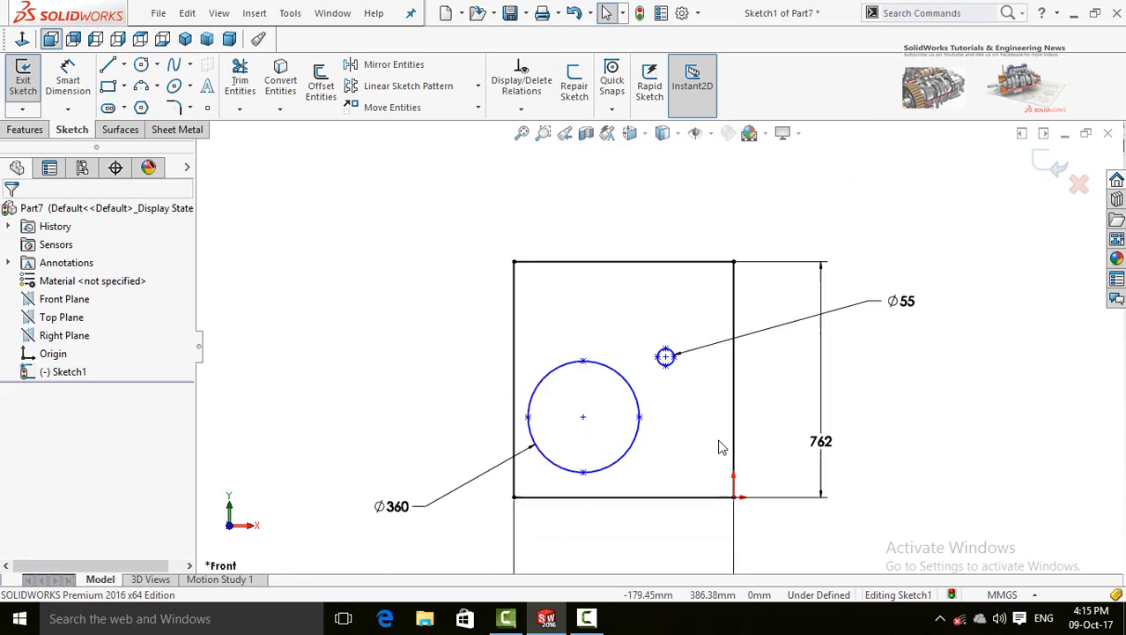
{"action": "key", "text": "d"}
{"action": "scroll", "coordinate": [640, 448], "scroll_direction": "up", "scroll_amount": 3}
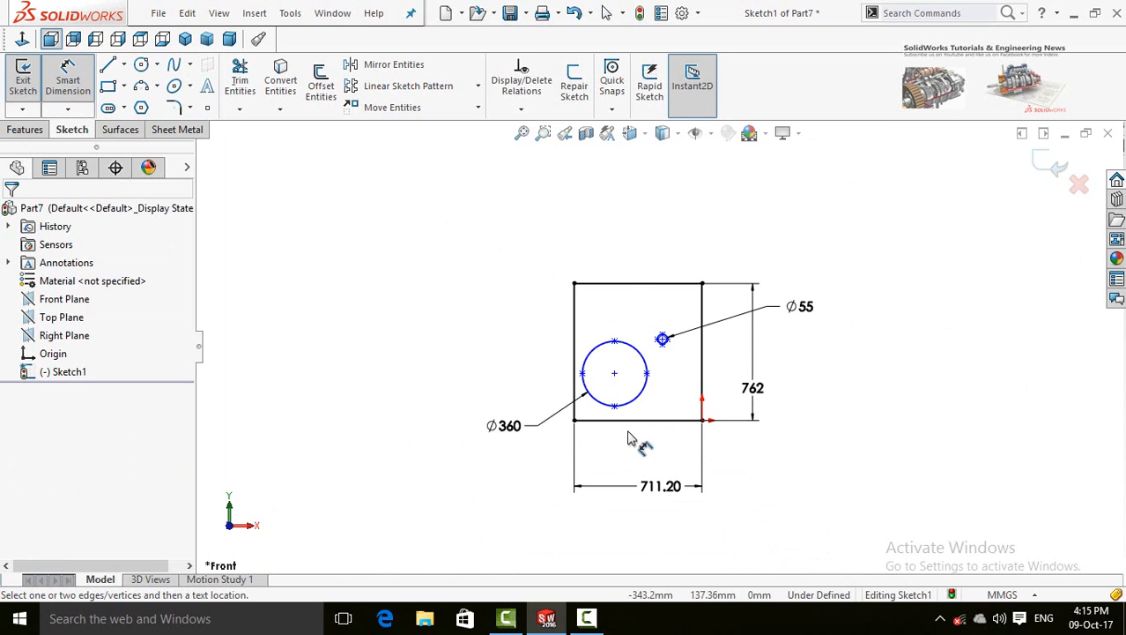
{"action": "scroll", "coordinate": [627, 286], "scroll_direction": "down", "scroll_amount": 2}
{"action": "left_click", "coordinate": [631, 290]}
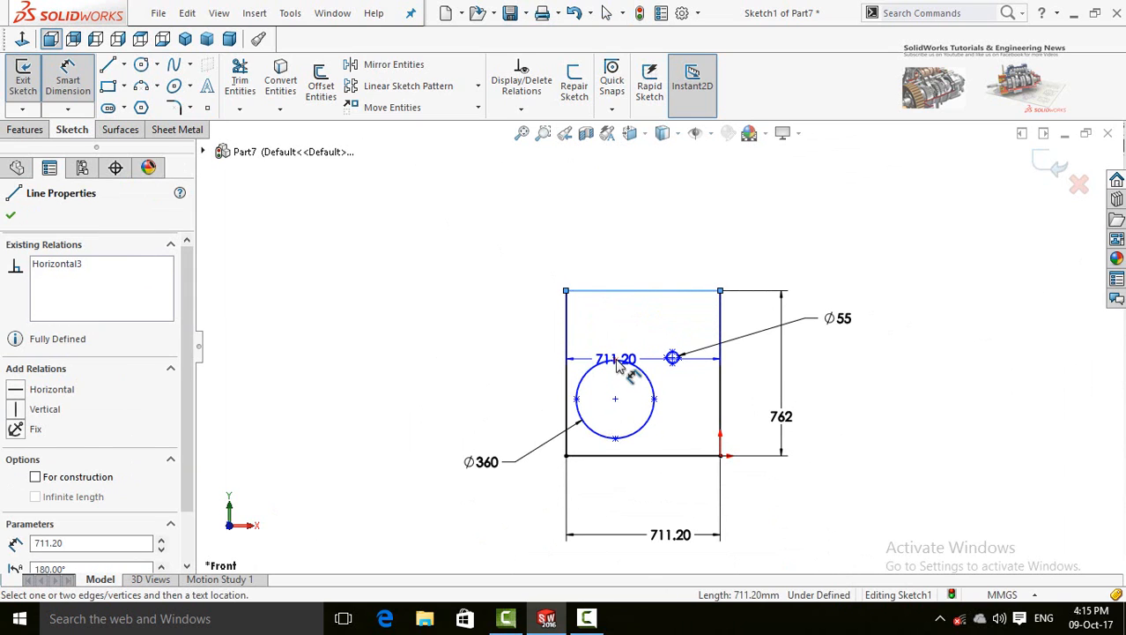
{"action": "left_click", "coordinate": [615, 360]}
{"action": "left_click", "coordinate": [565, 241]}
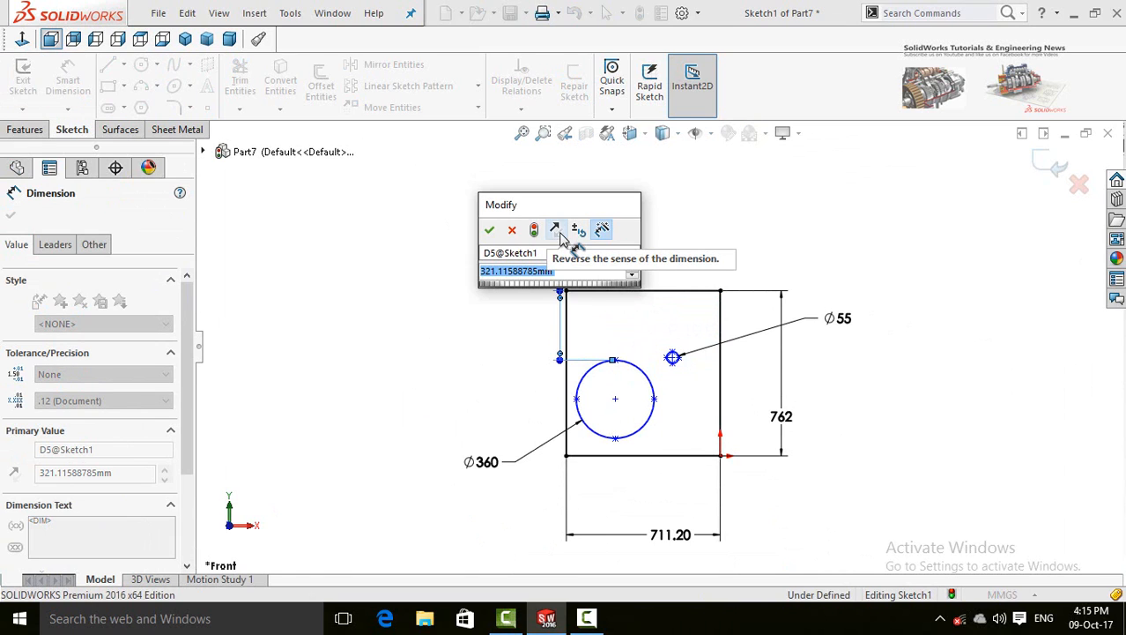
{"action": "type", "text": "115"}
{"action": "left_click", "coordinate": [491, 230]}
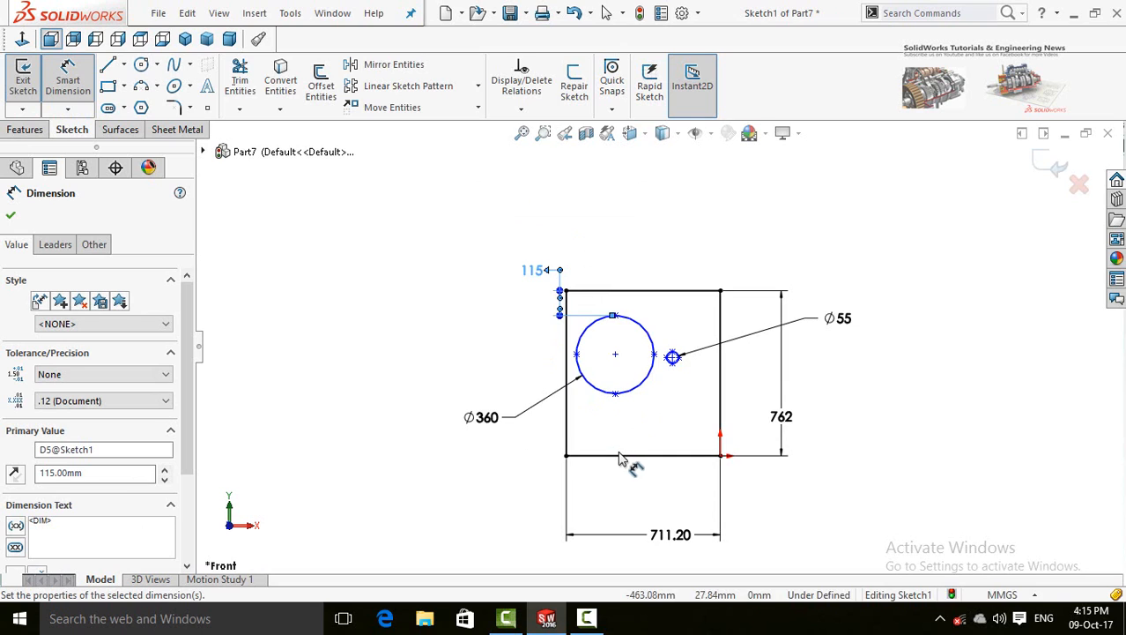
Step: Dimension the horizontal distance from the rectangle's left edge to the 360 mm circle's left quadrant point as 150 mm
{"action": "scroll", "coordinate": [620, 459], "scroll_direction": "down", "scroll_amount": 2}
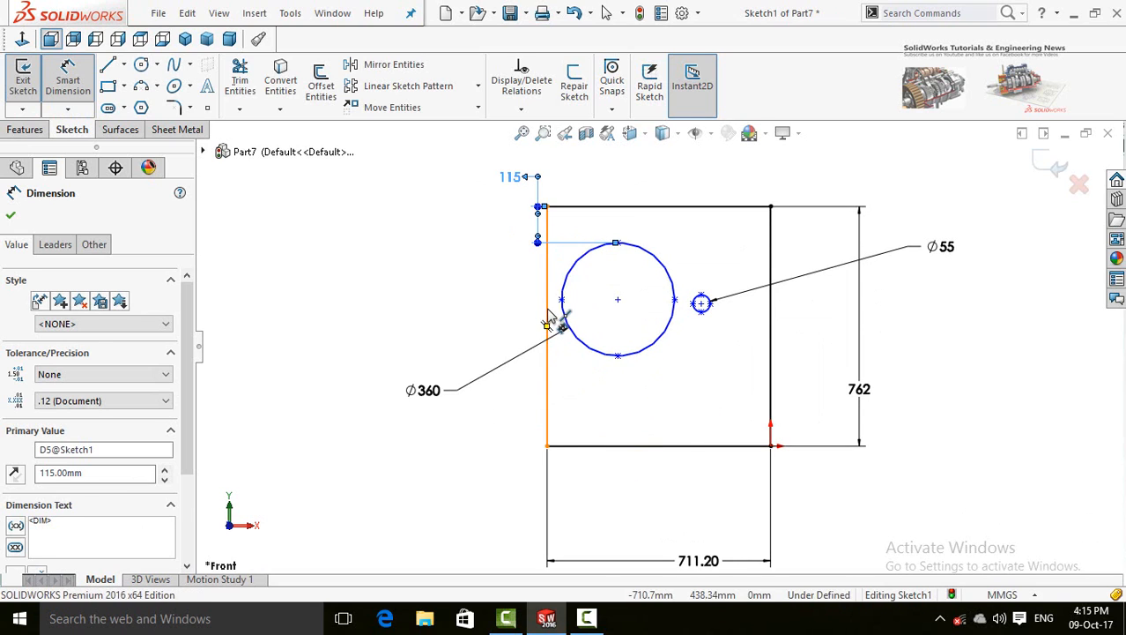
{"action": "left_click", "coordinate": [547, 325]}
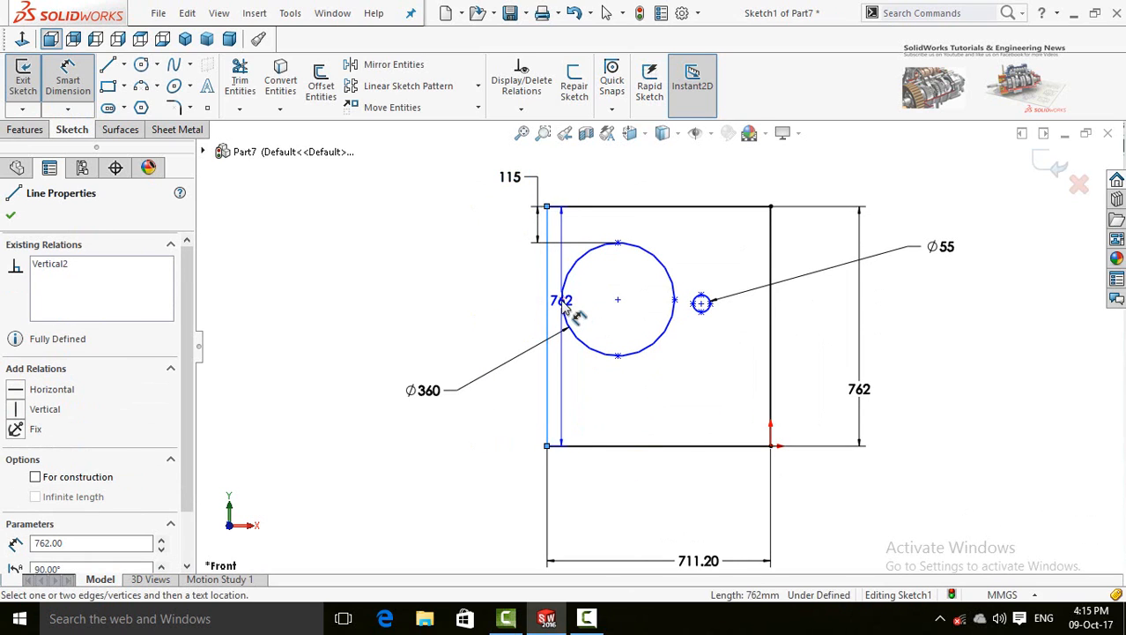
{"action": "left_click", "coordinate": [561, 301]}
{"action": "left_click", "coordinate": [430, 320]}
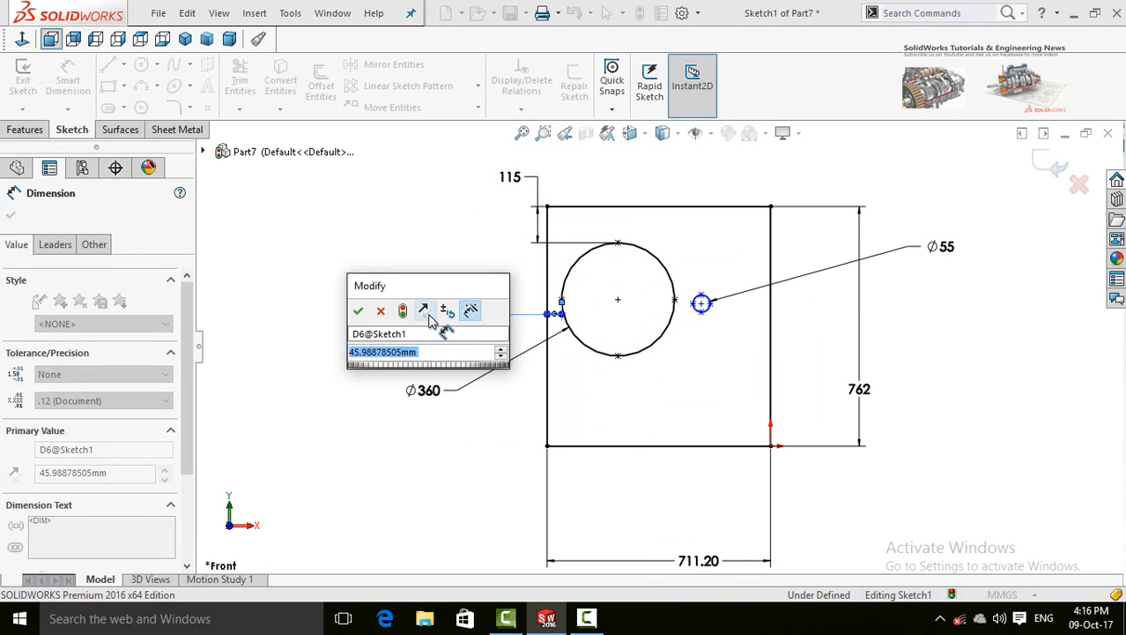
{"action": "type", "text": "150"}
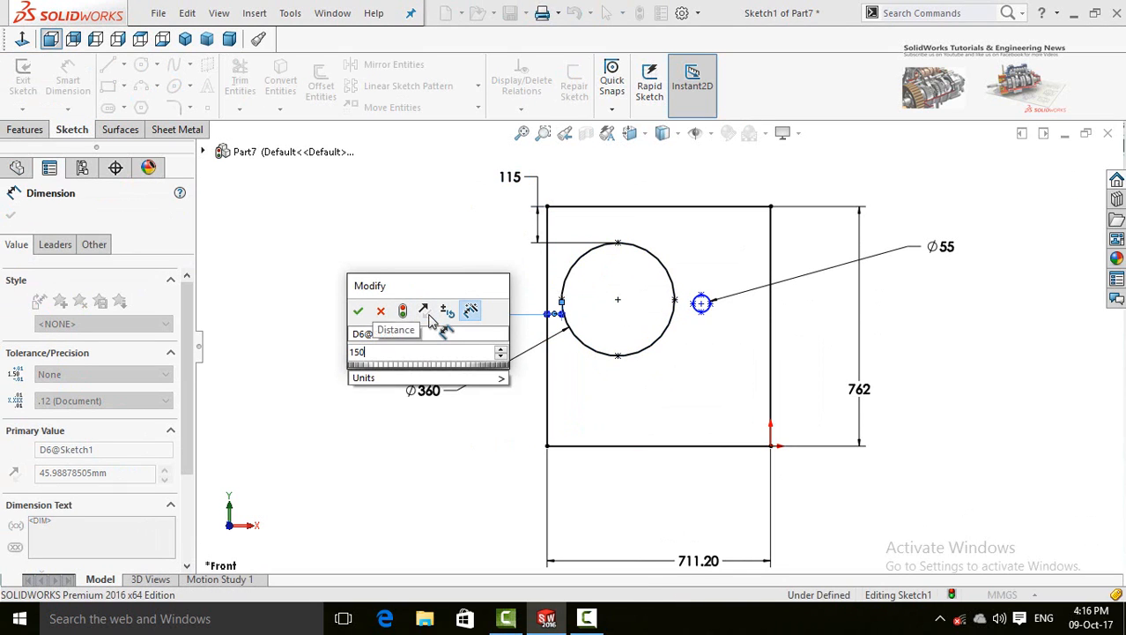
{"action": "key", "text": "Return"}
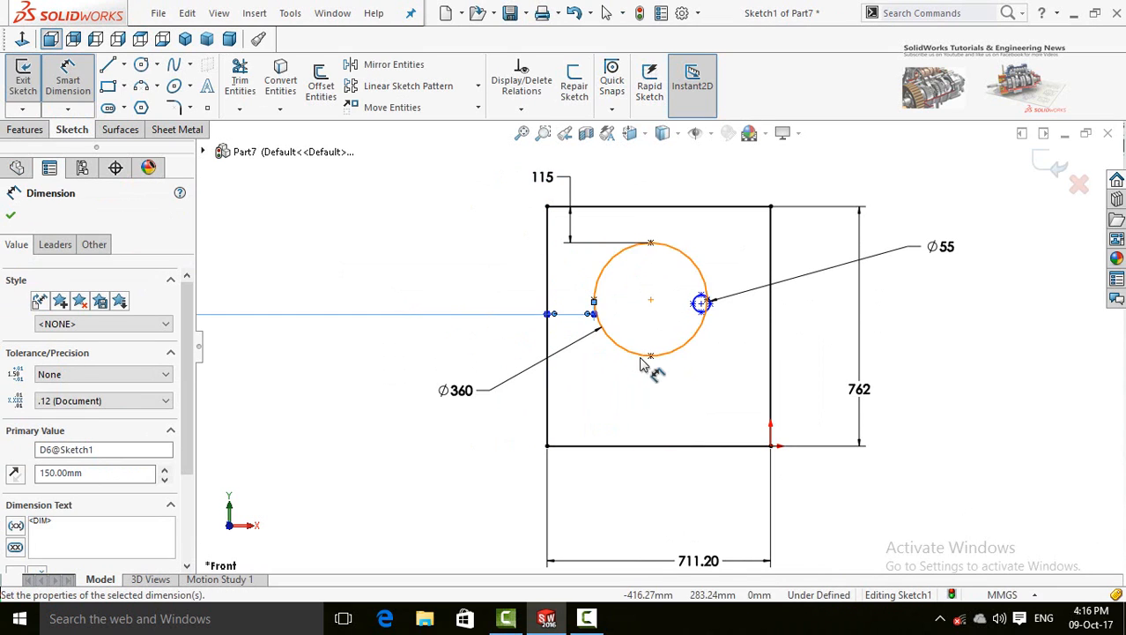
Step: Dimension the vertical distance from the rectangle's top edge to the 55 mm circle's top quadrant point as 180 mm
{"action": "scroll", "coordinate": [658, 366], "scroll_direction": "up", "scroll_amount": 2}
{"action": "scroll", "coordinate": [695, 385], "scroll_direction": "down", "scroll_amount": 1}
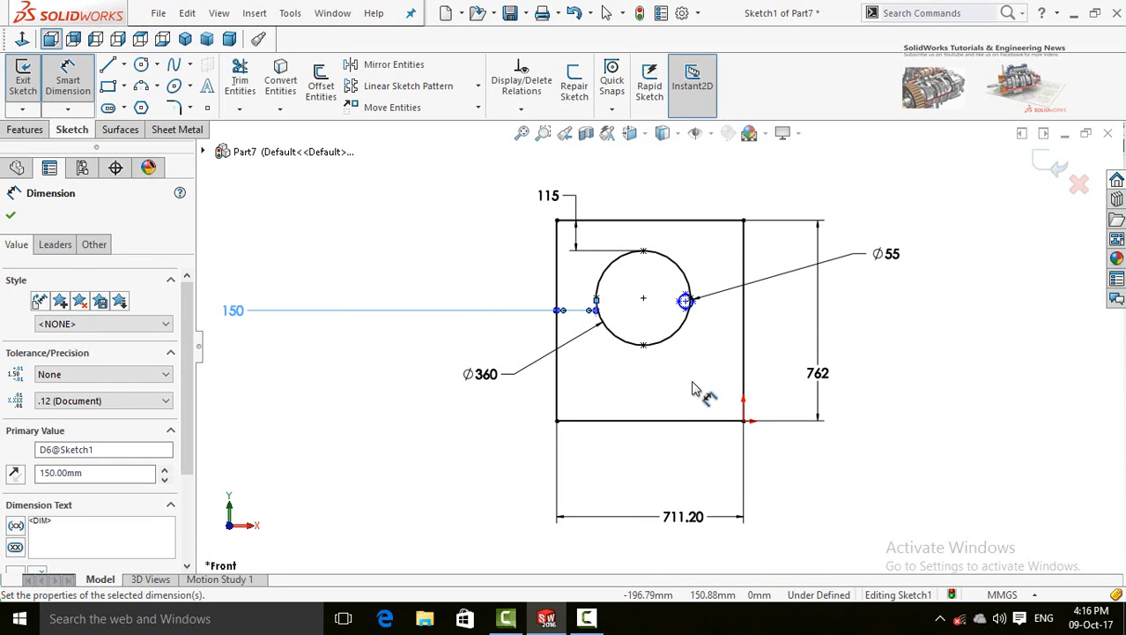
{"action": "scroll", "coordinate": [726, 316], "scroll_direction": "down", "scroll_amount": 5}
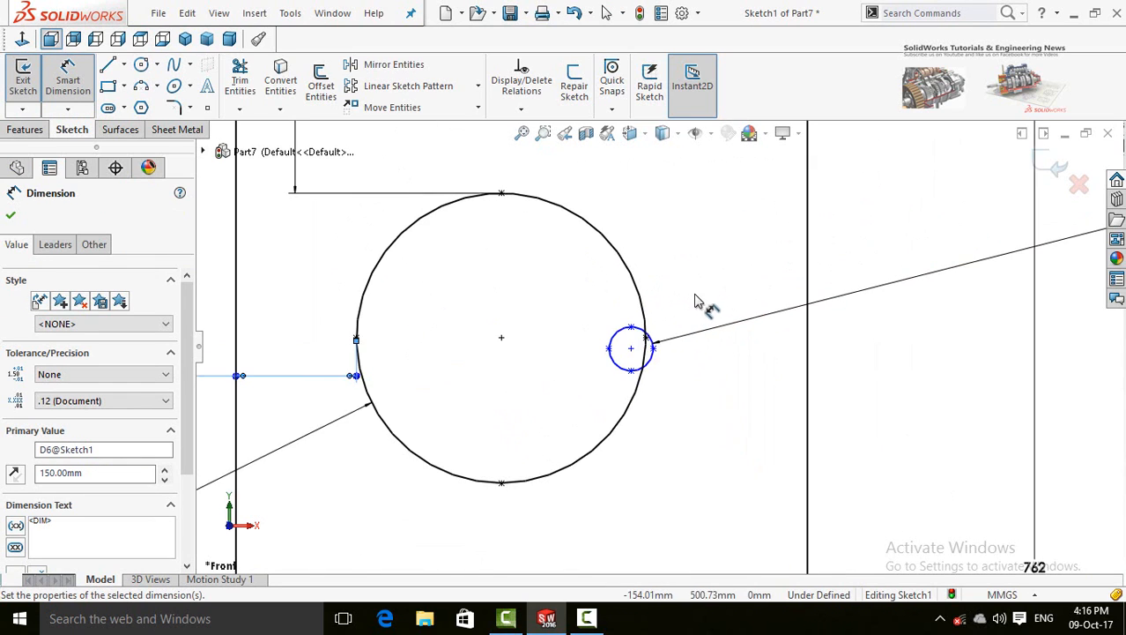
{"action": "left_click", "coordinate": [631, 329]}
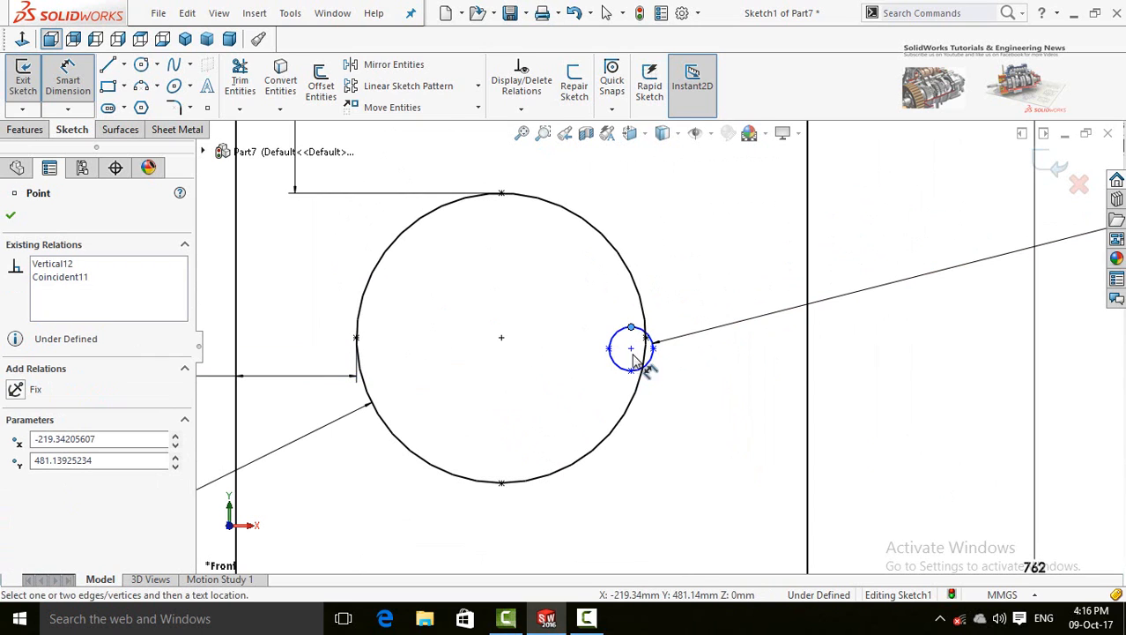
{"action": "scroll", "coordinate": [663, 356], "scroll_direction": "up", "scroll_amount": 5}
{"action": "left_click", "coordinate": [692, 264]}
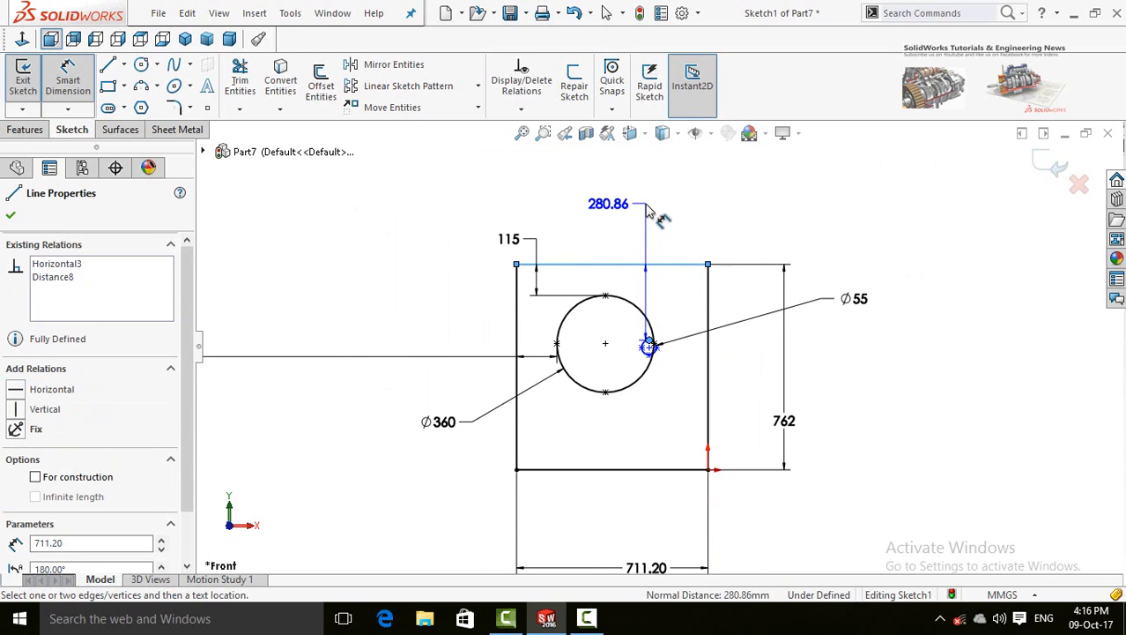
{"action": "left_click", "coordinate": [648, 211]}
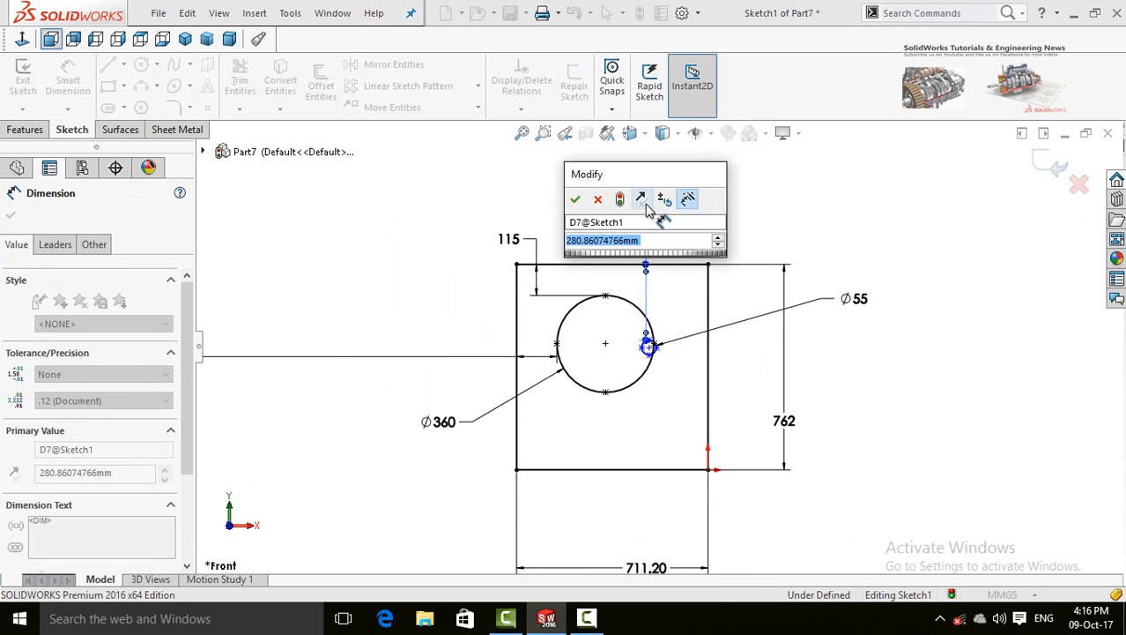
{"action": "type", "text": "180"}
{"action": "key", "text": "Return"}
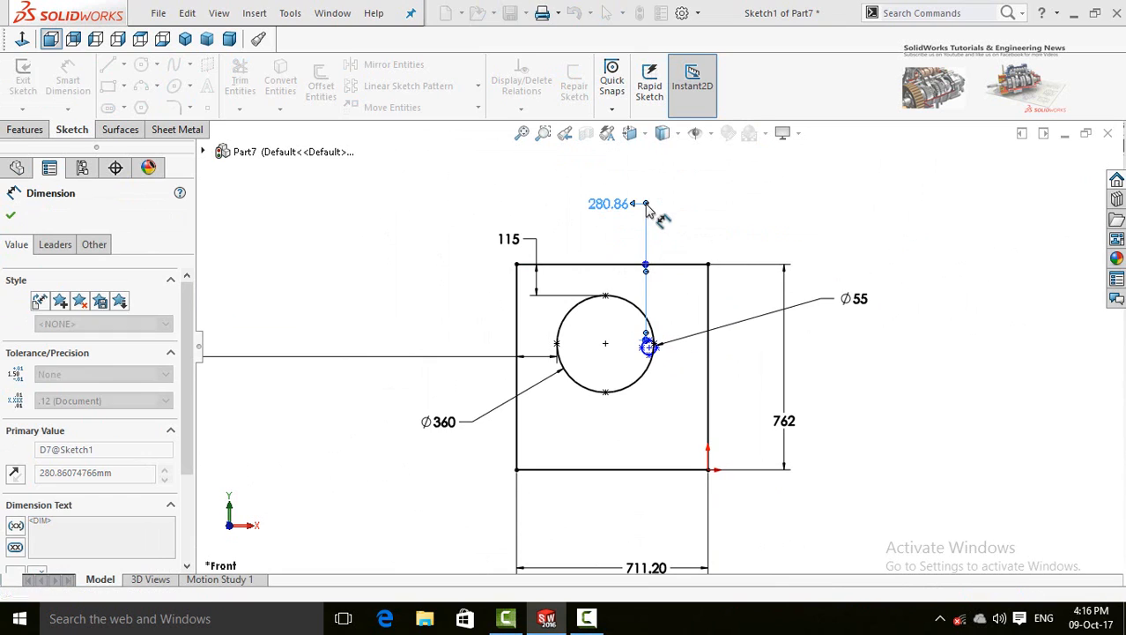
Step: Dimension the horizontal distance from the 55 mm circle's right quadrant point to the rectangle's right edge as 105 mm
{"action": "scroll", "coordinate": [678, 352], "scroll_direction": "down", "scroll_amount": 3}
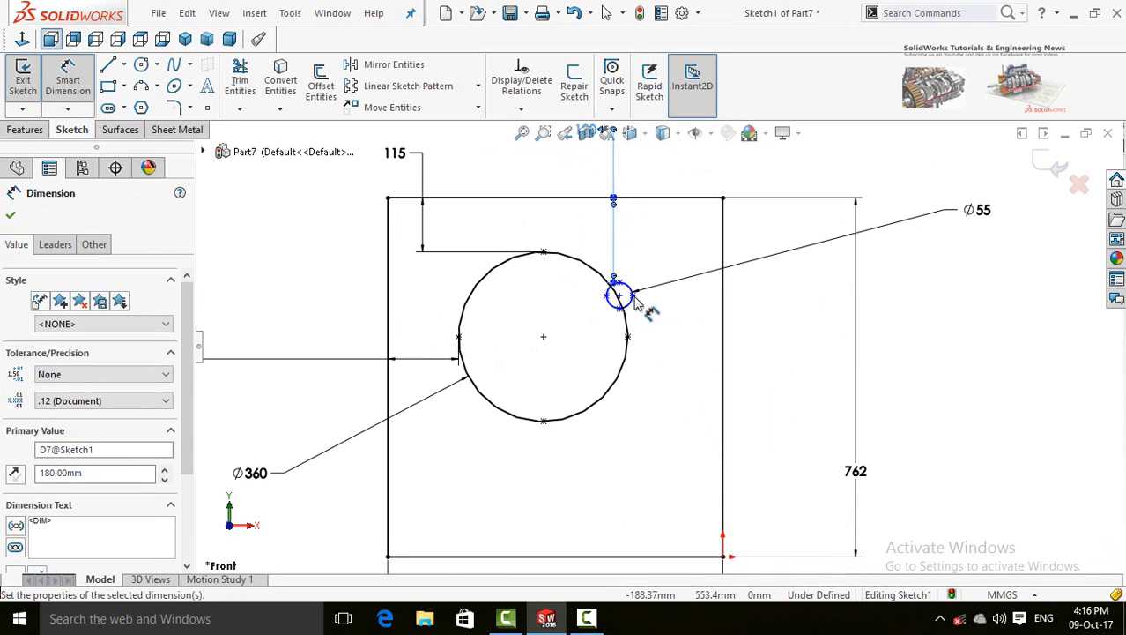
{"action": "left_click", "coordinate": [648, 311]}
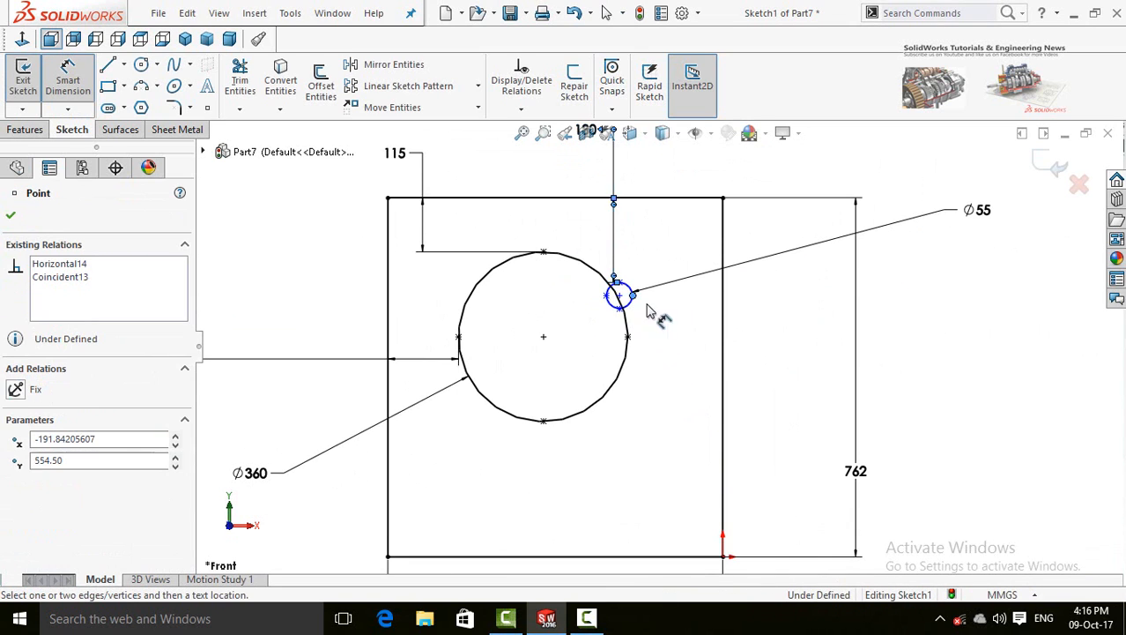
{"action": "left_click", "coordinate": [723, 326]}
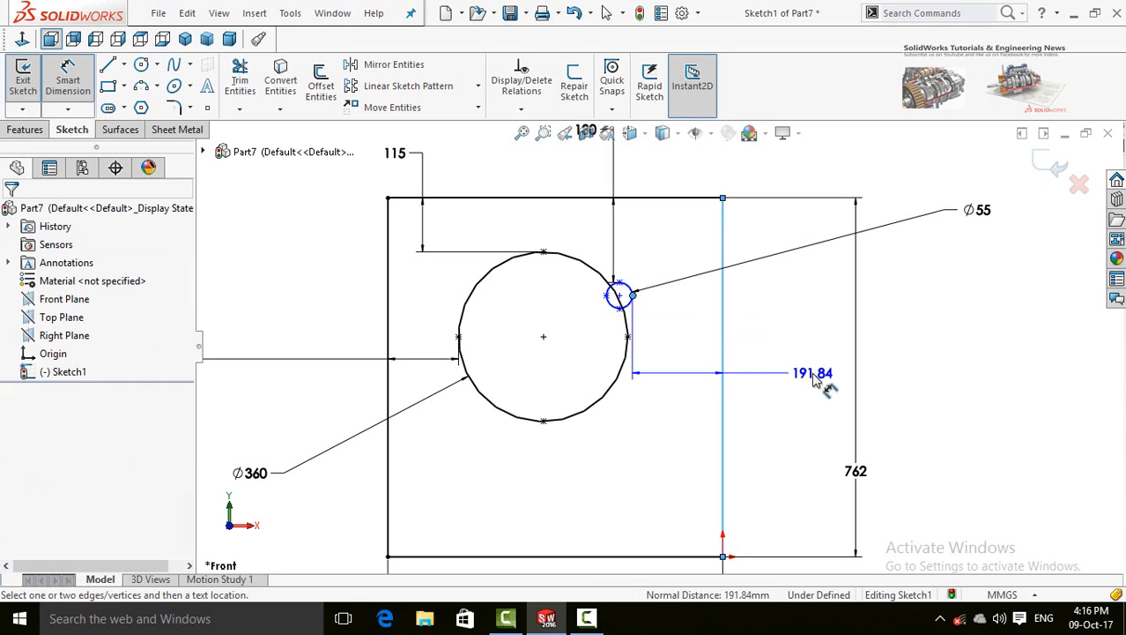
{"action": "left_click", "coordinate": [810, 377]}
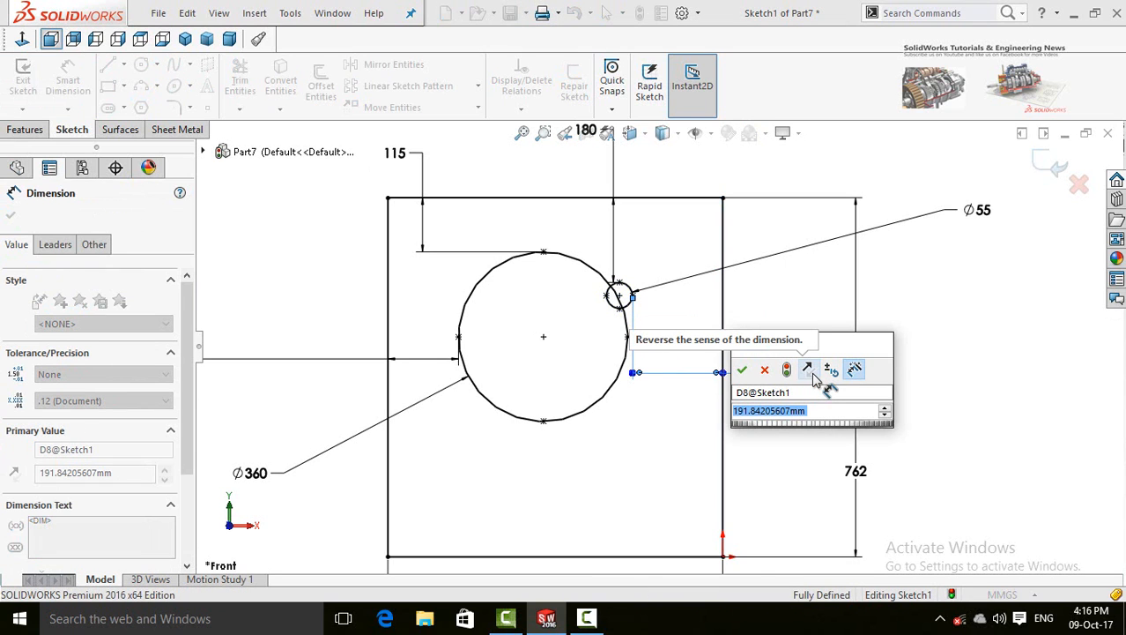
{"action": "type", "text": "105"}
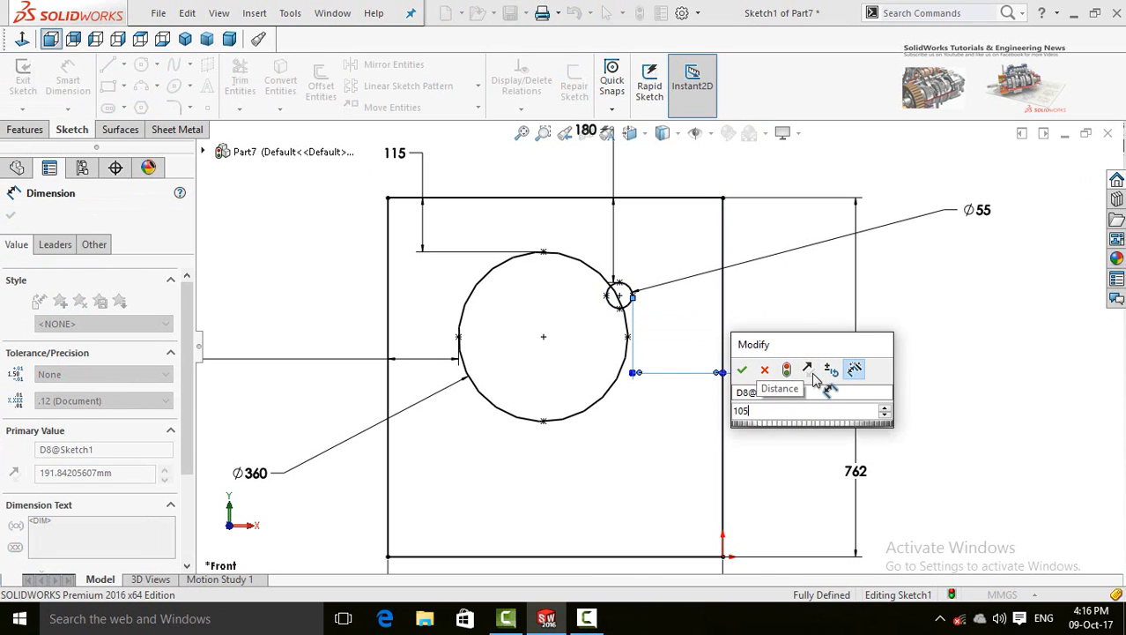
{"action": "key", "text": "Return"}
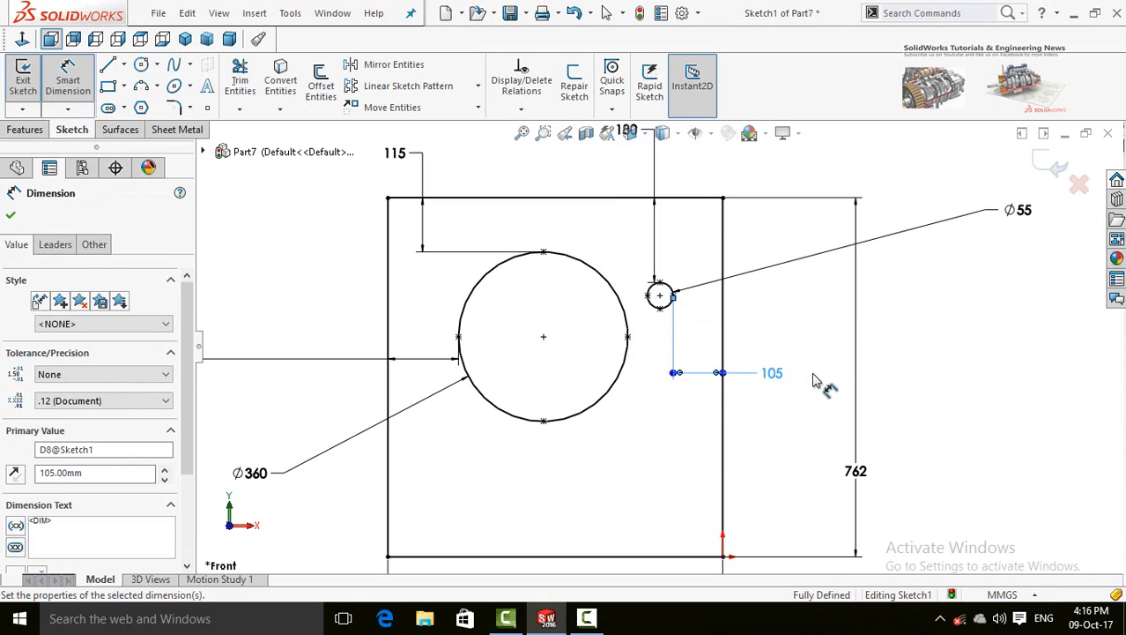
{"action": "key", "text": "z"}
{"action": "key", "text": "z"}
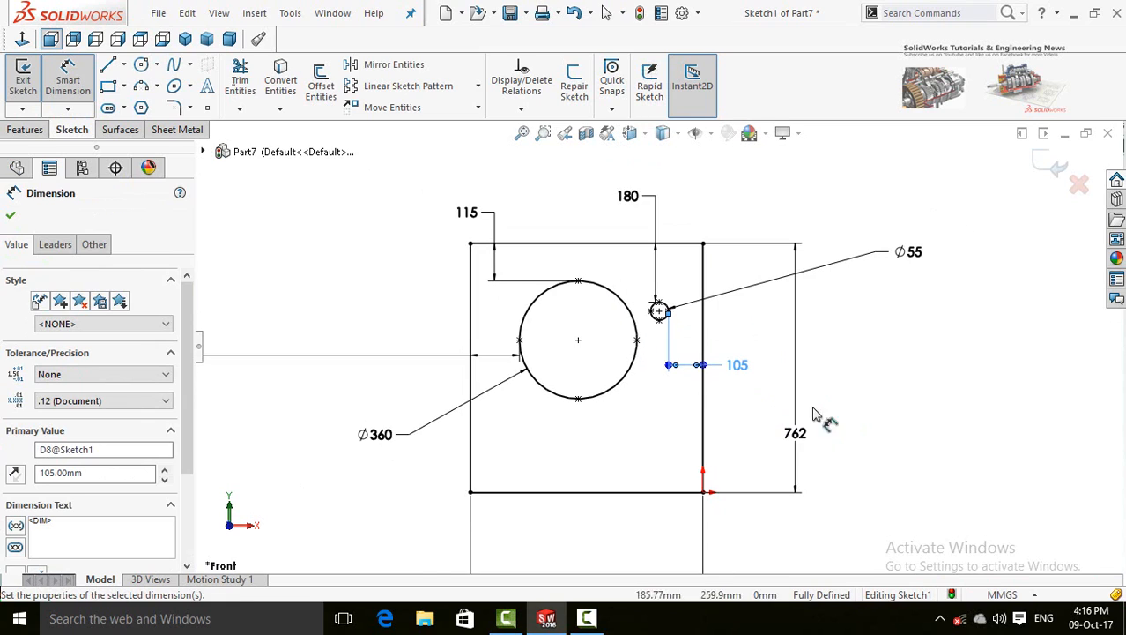
{"action": "left_click", "coordinate": [846, 435]}
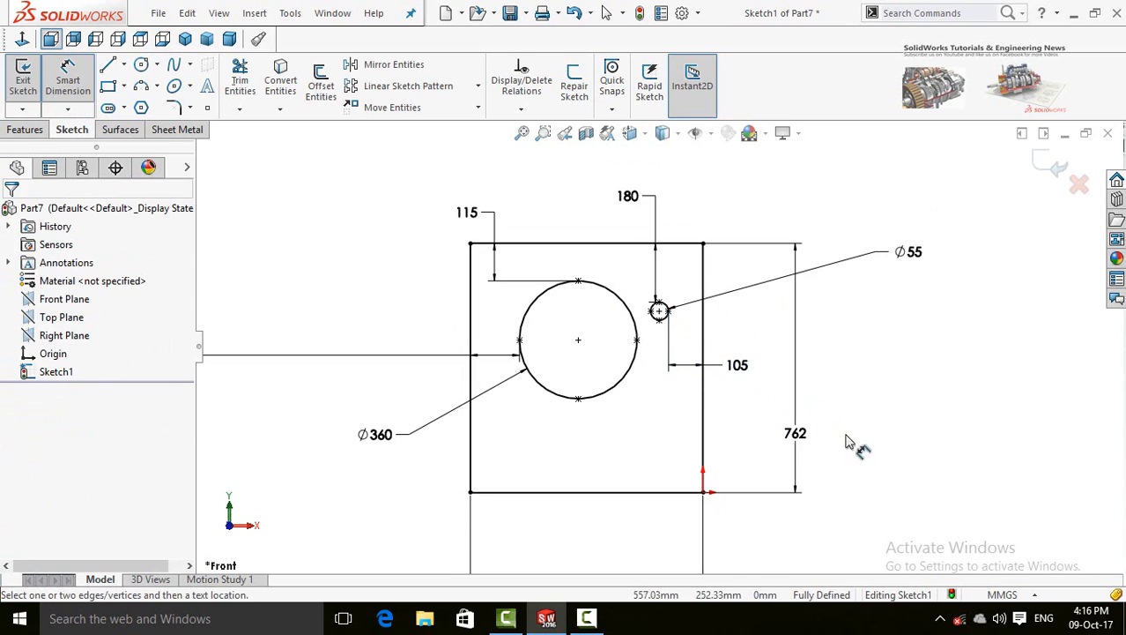
Step: Extrude the plate sketch as a blind boss with a depth of 1/2 in
{"action": "left_click", "coordinate": [28, 129]}
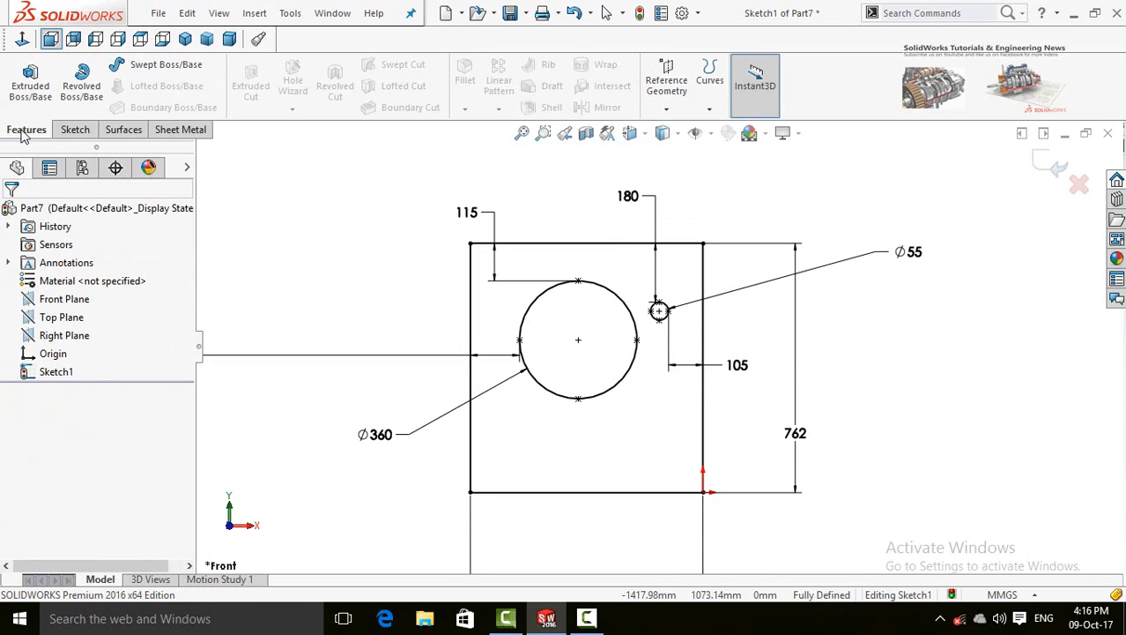
{"action": "left_click", "coordinate": [30, 88]}
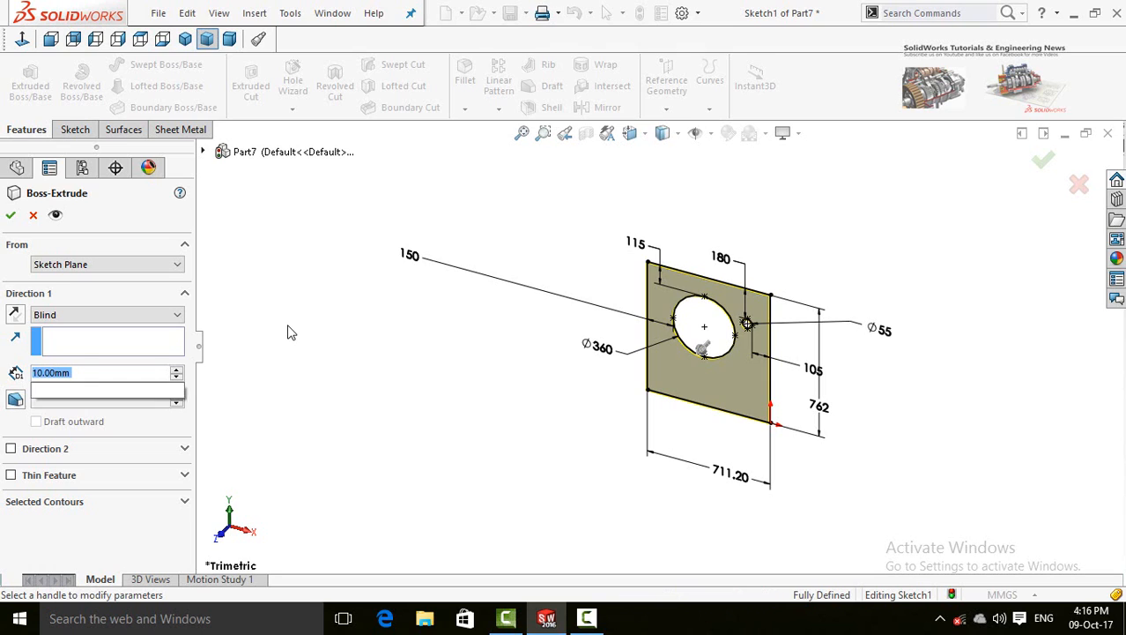
{"action": "type", "text": "1/2i"}
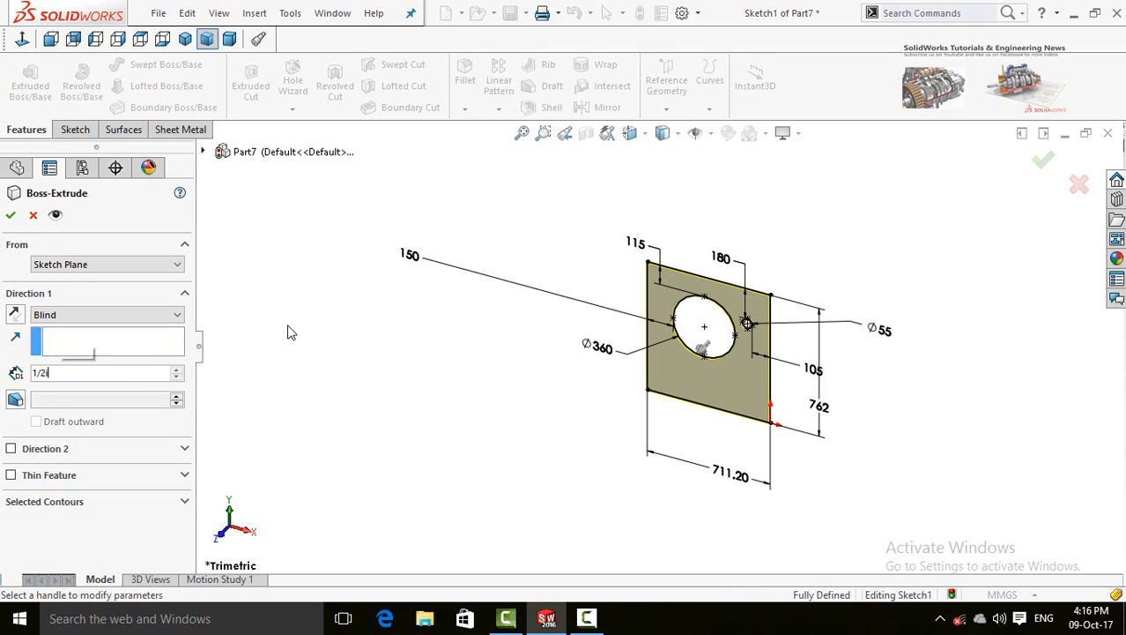
{"action": "key", "text": "Return"}
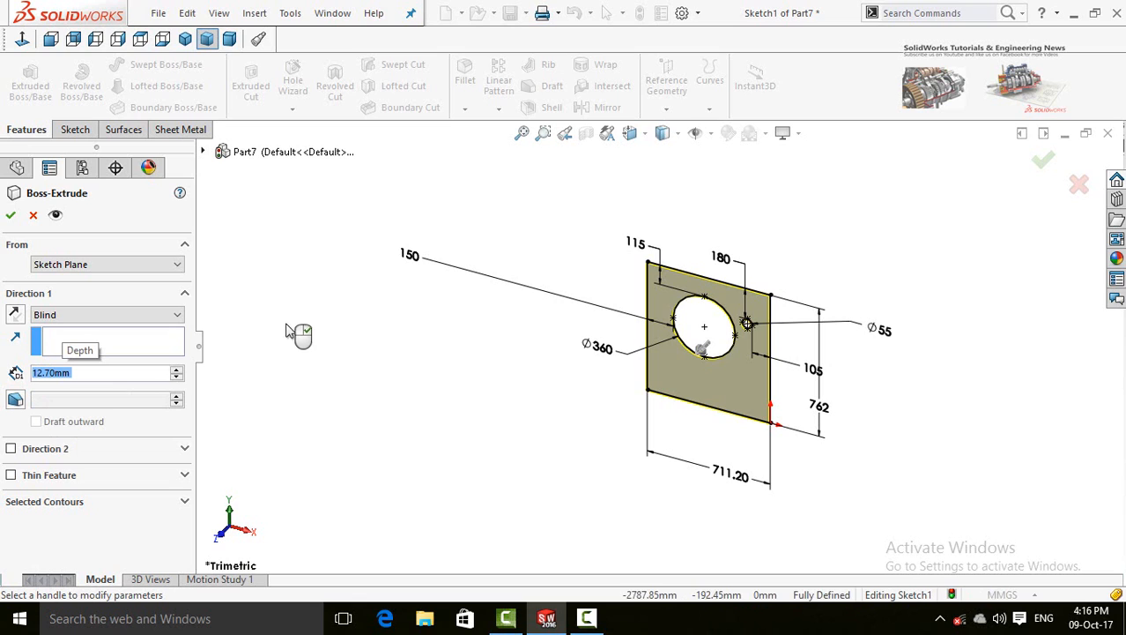
{"action": "left_click", "coordinate": [12, 215]}
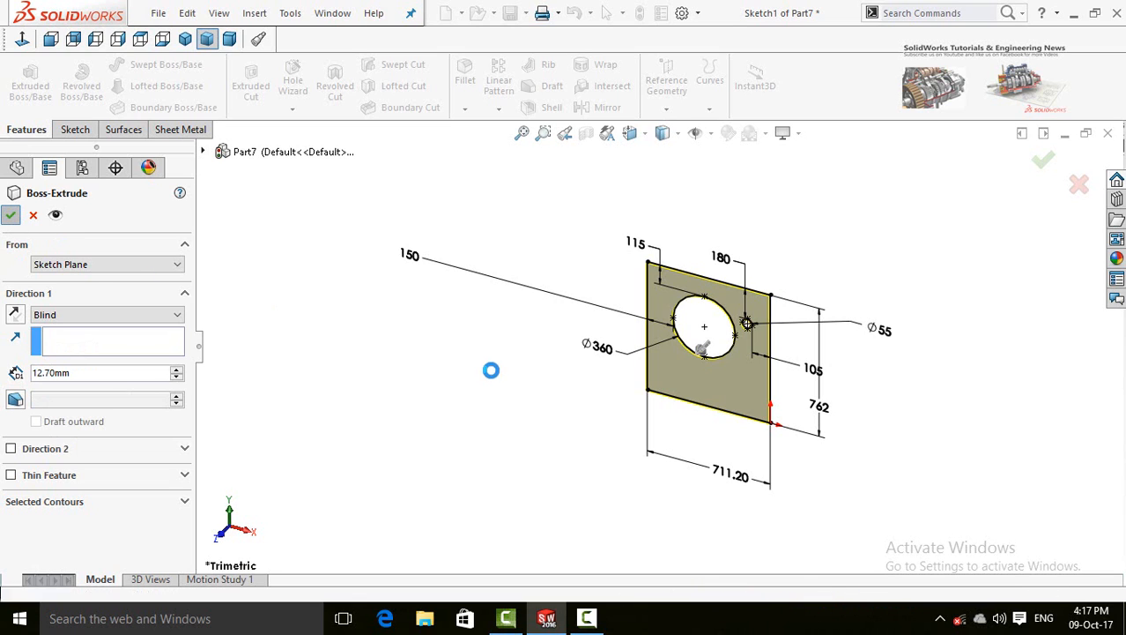
Step: Start a new sketch on the plate's large front face and view it straight on
{"action": "middle_click_drag", "start_coordinate": [507, 345], "coordinate": [712, 294]}
{"action": "scroll", "coordinate": [678, 369], "scroll_direction": "up", "scroll_amount": 3}
{"action": "left_click", "coordinate": [727, 290]}
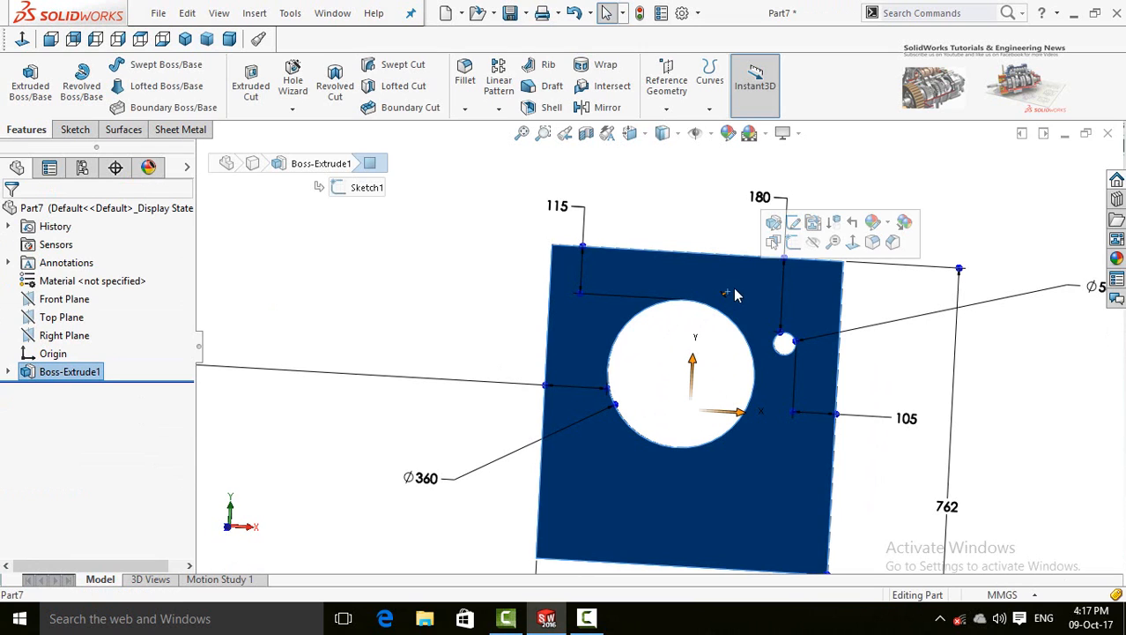
{"action": "left_click", "coordinate": [793, 225]}
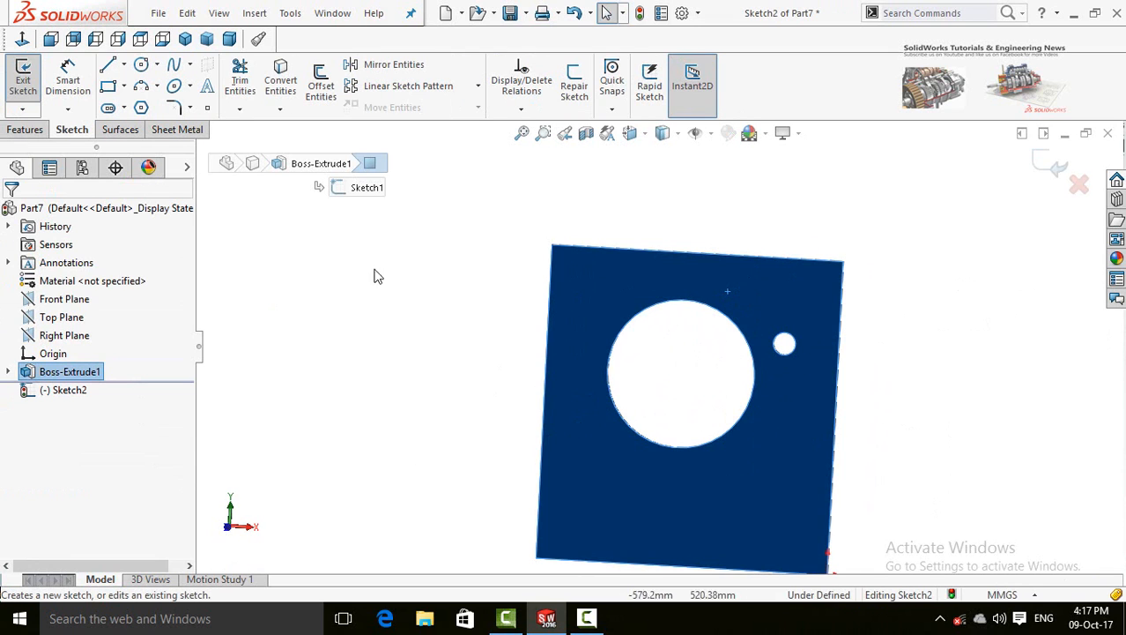
{"action": "left_click", "coordinate": [24, 40]}
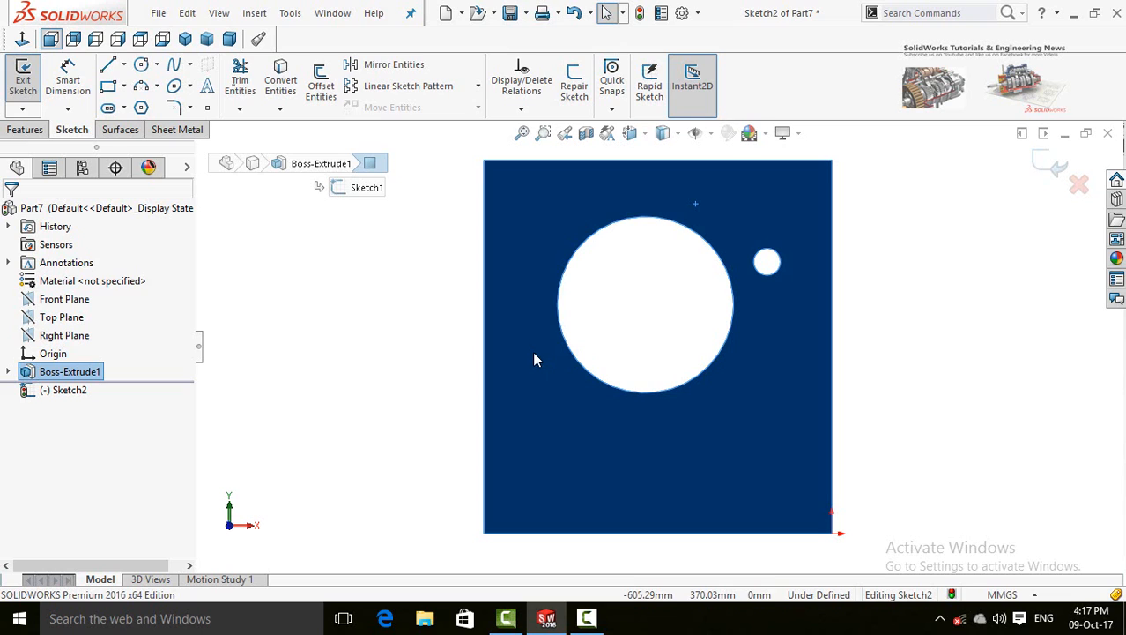
{"action": "left_click", "coordinate": [423, 346]}
Step: Sketch a construction circle concentric with the 360 mm hole and slightly larger than it
{"action": "left_click", "coordinate": [141, 64]}
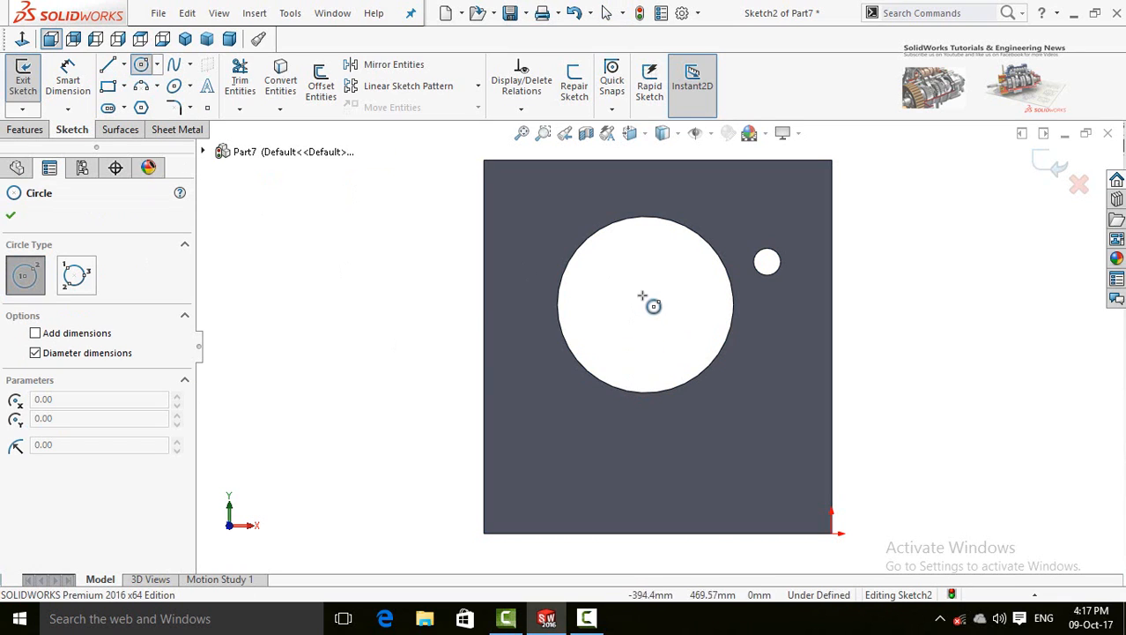
{"action": "mouse_move", "coordinate": [652, 222]}
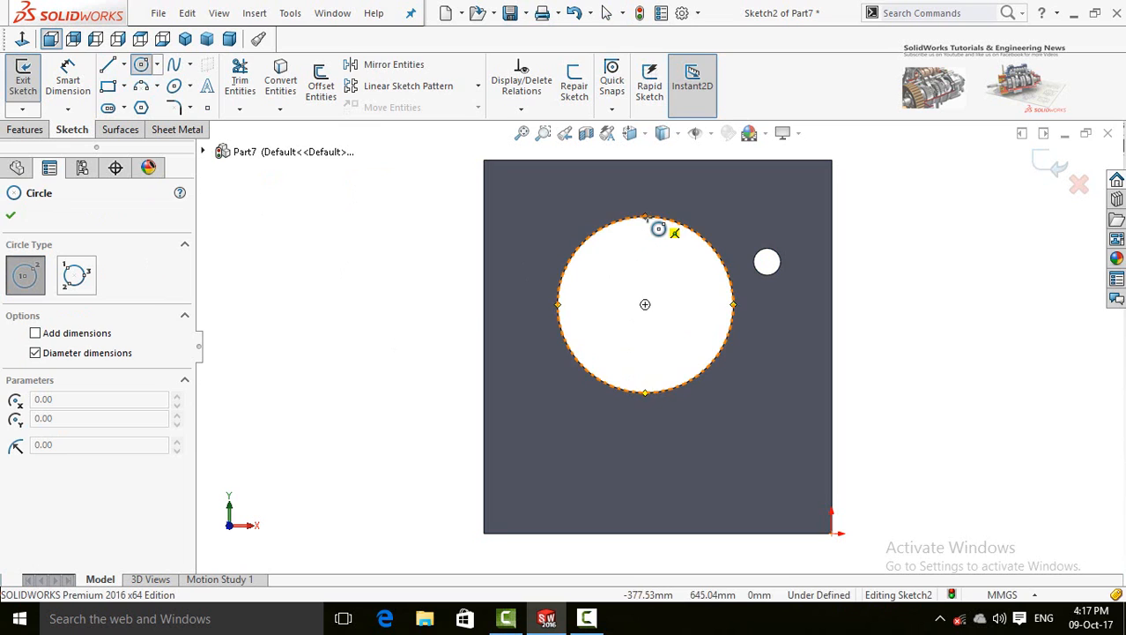
{"action": "left_click", "coordinate": [655, 313]}
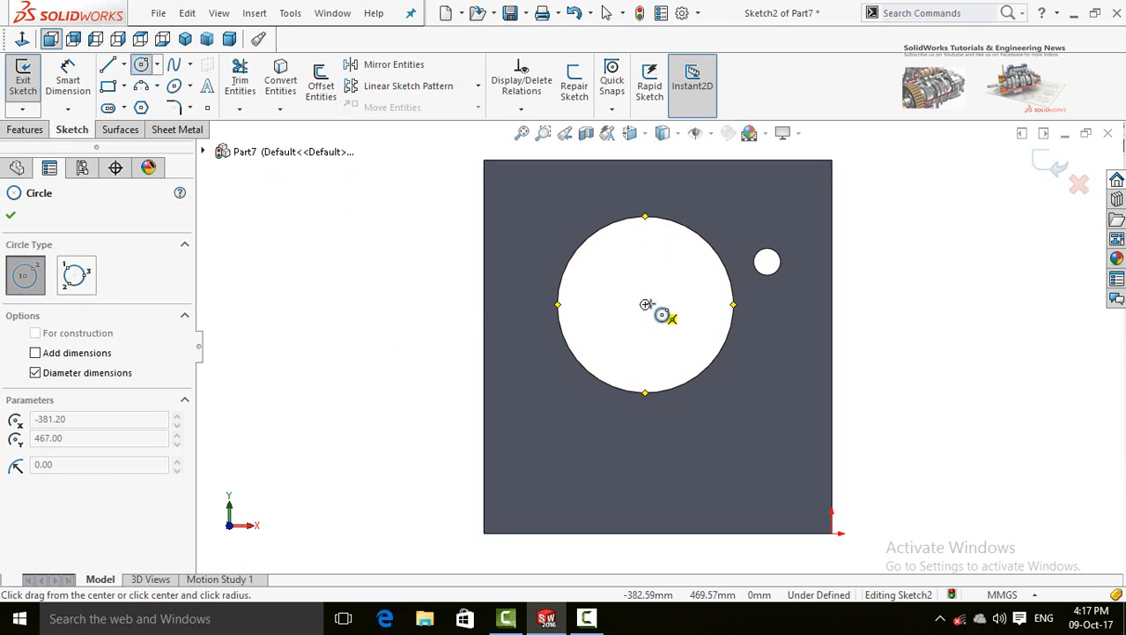
{"action": "left_click", "coordinate": [720, 381]}
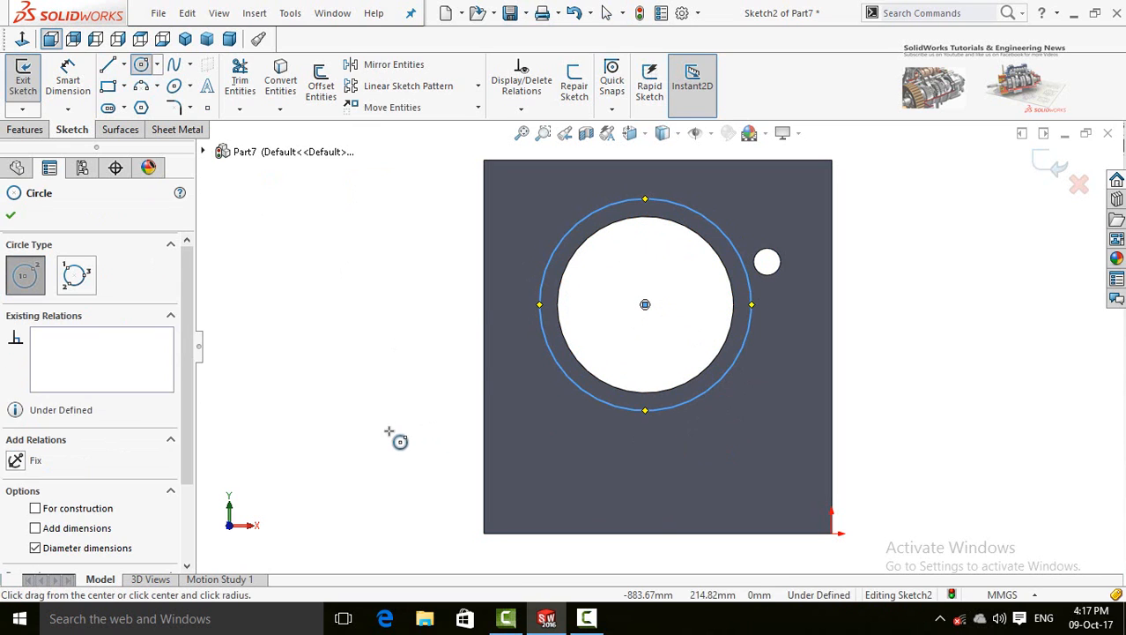
{"action": "left_click", "coordinate": [35, 509]}
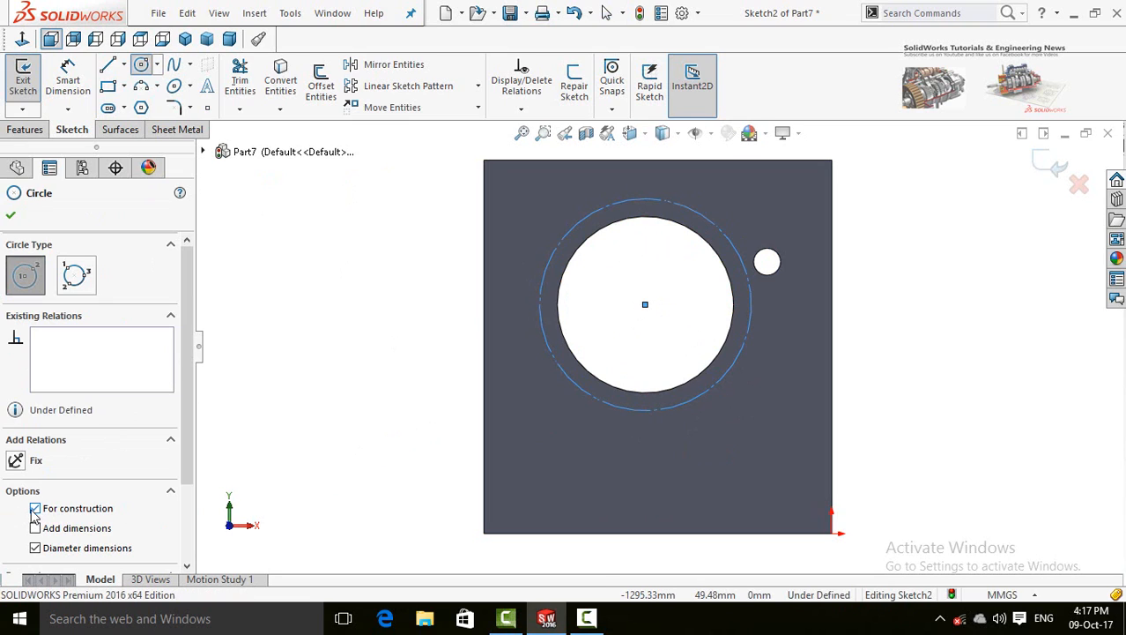
{"action": "left_click", "coordinate": [11, 216]}
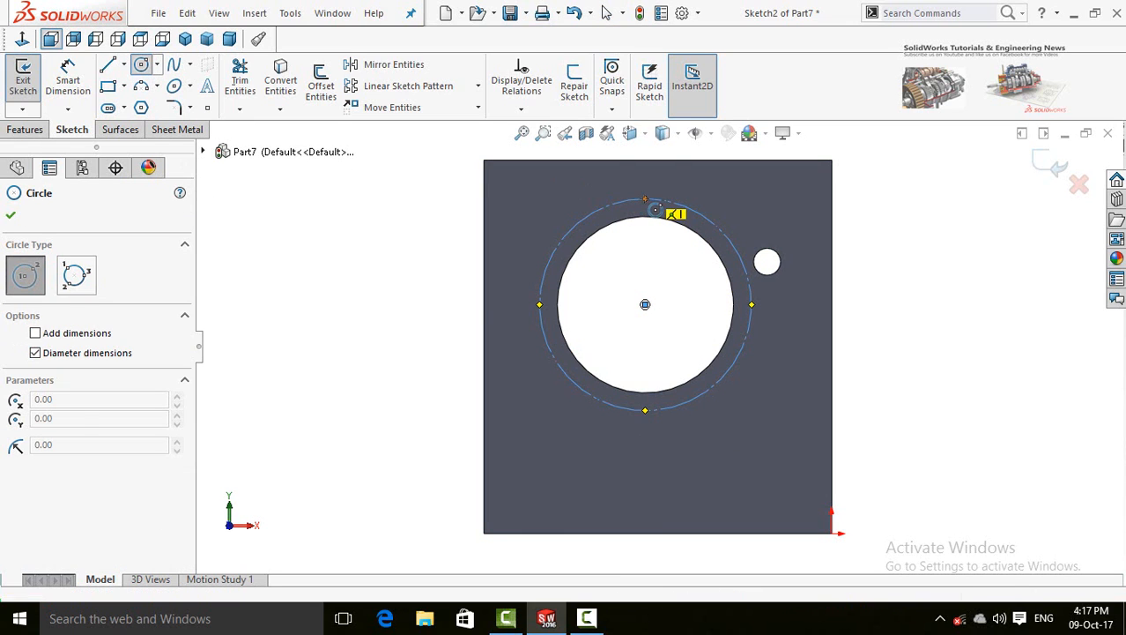
Step: Sketch a small circle centred on the construction circle's top quadrant point, then leave the Circle tool
{"action": "left_click", "coordinate": [645, 200]}
{"action": "left_click", "coordinate": [642, 231]}
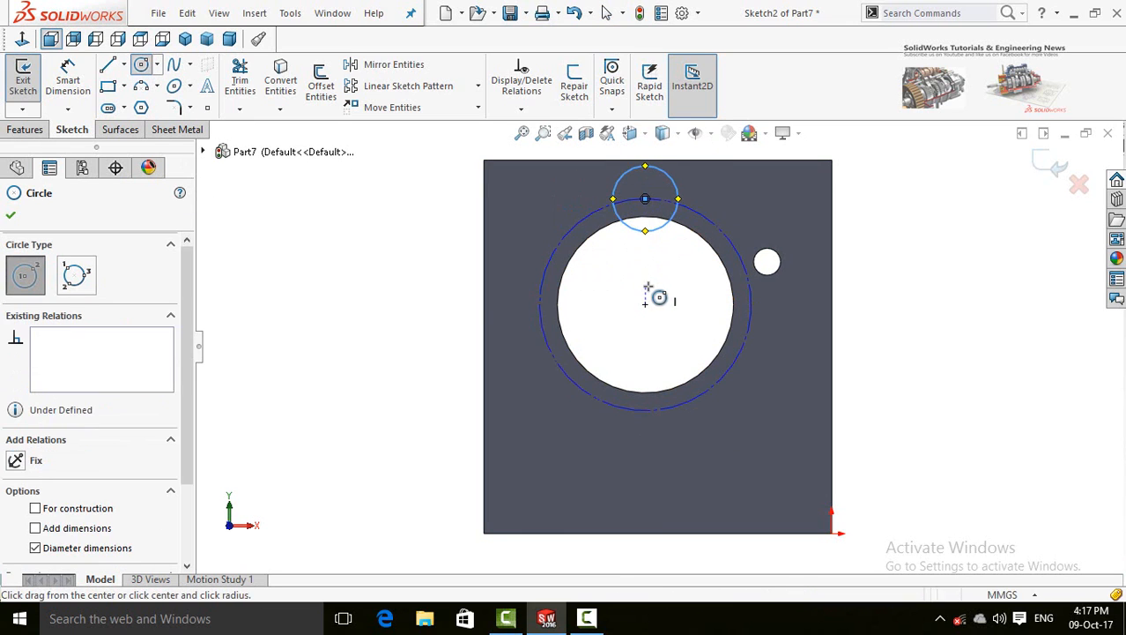
{"action": "left_click", "coordinate": [645, 286]}
{"action": "key", "text": "Escape"}
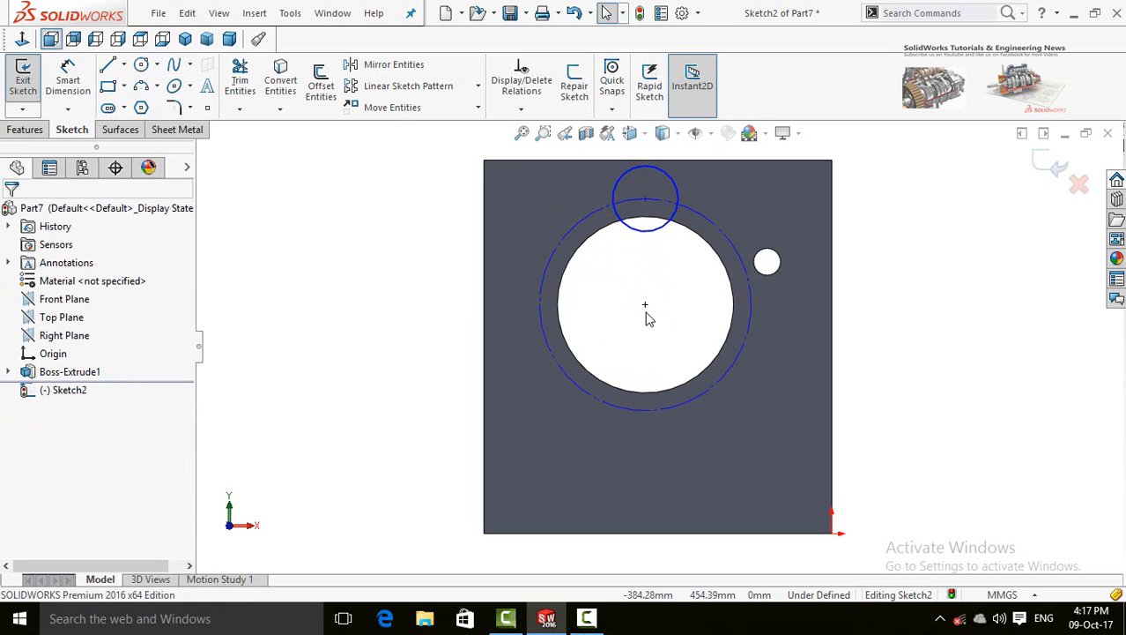
Step: Dimension the construction circle around the large hole and set its diameter to 400 mm
{"action": "right_click_drag", "start_coordinate": [649, 329], "coordinate": [650, 236]}
{"action": "scroll", "coordinate": [634, 292], "scroll_direction": "up", "scroll_amount": 3}
{"action": "left_click", "coordinate": [614, 377]}
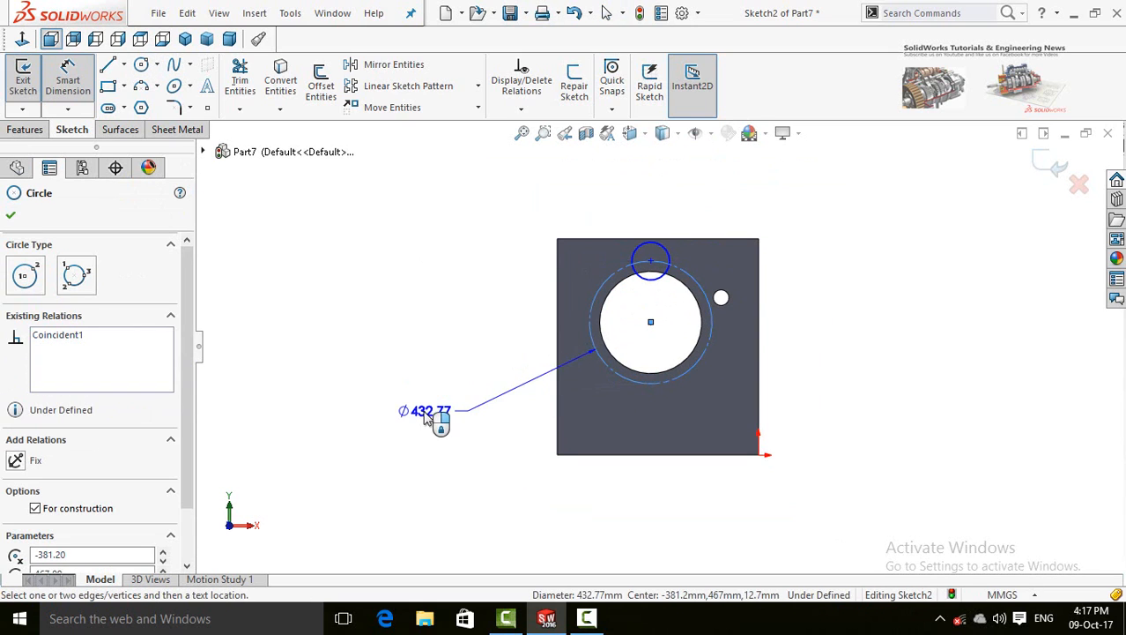
{"action": "left_click", "coordinate": [438, 416]}
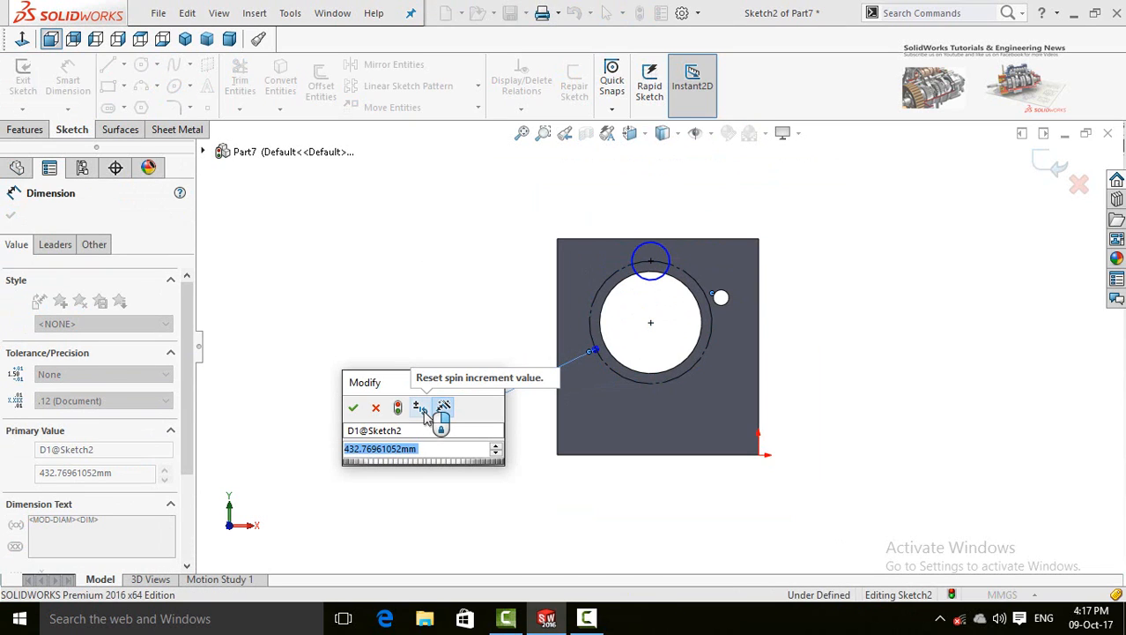
{"action": "type", "text": "450"}
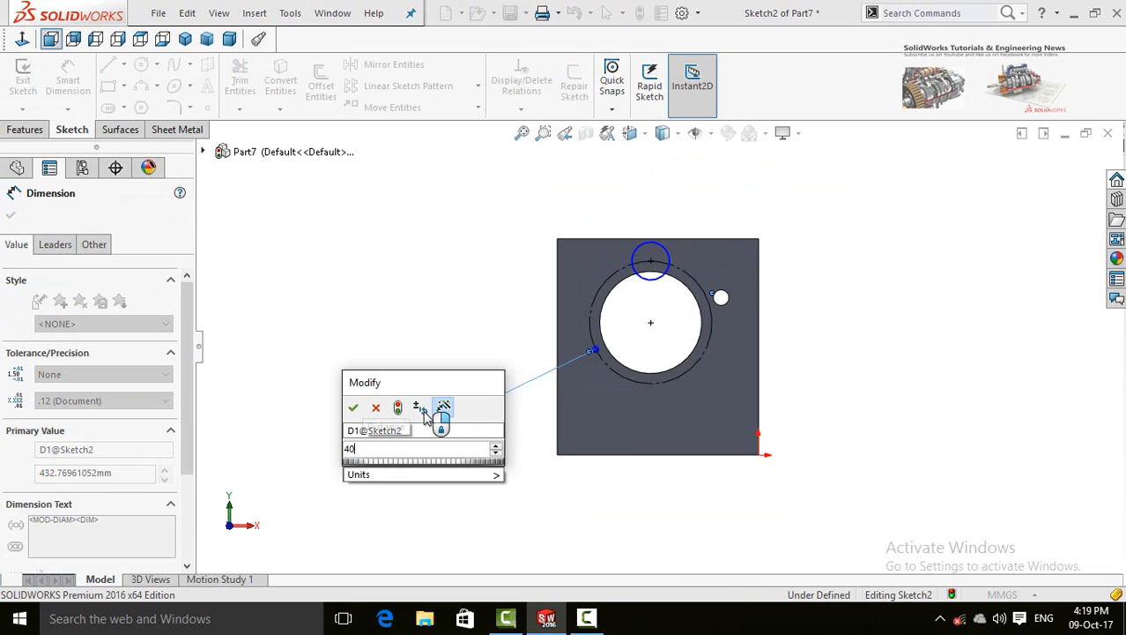
{"action": "key", "text": "Return"}
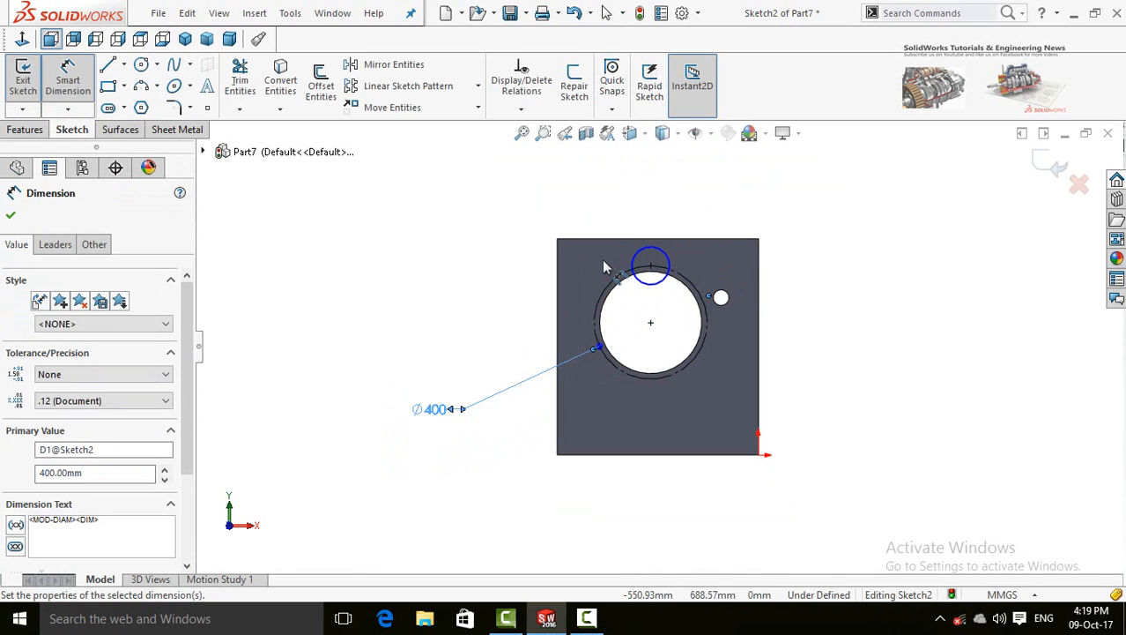
Step: Dimension the small circle at the top of the construction circle and set its diameter to 12 mm
{"action": "scroll", "coordinate": [589, 237], "scroll_direction": "down", "scroll_amount": 4}
{"action": "left_click", "coordinate": [703, 330]}
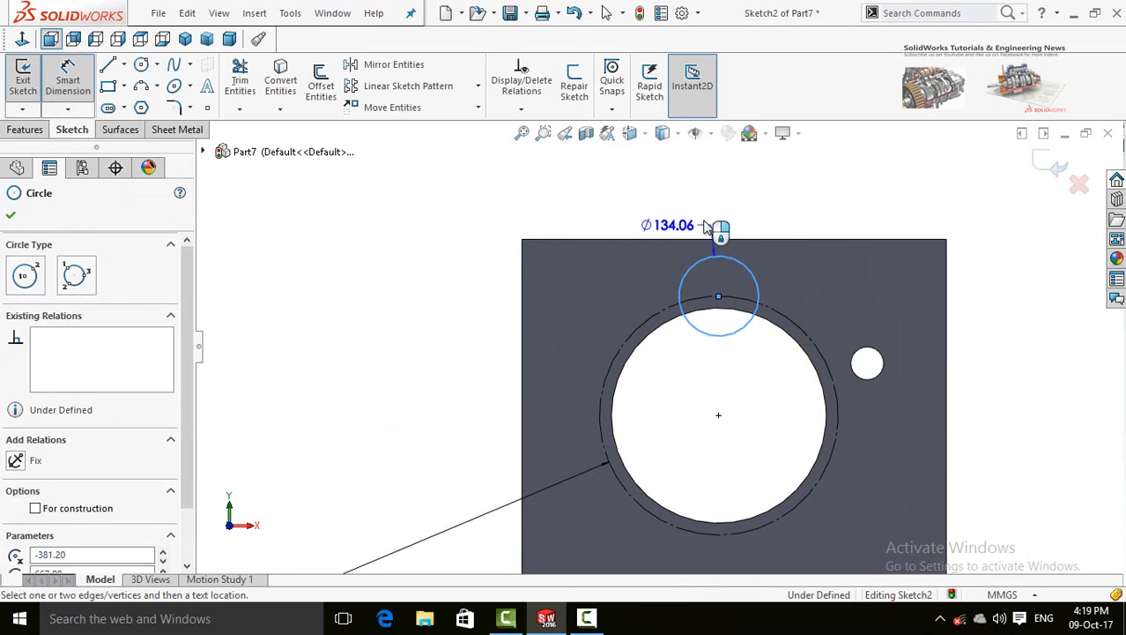
{"action": "left_click", "coordinate": [527, 196]}
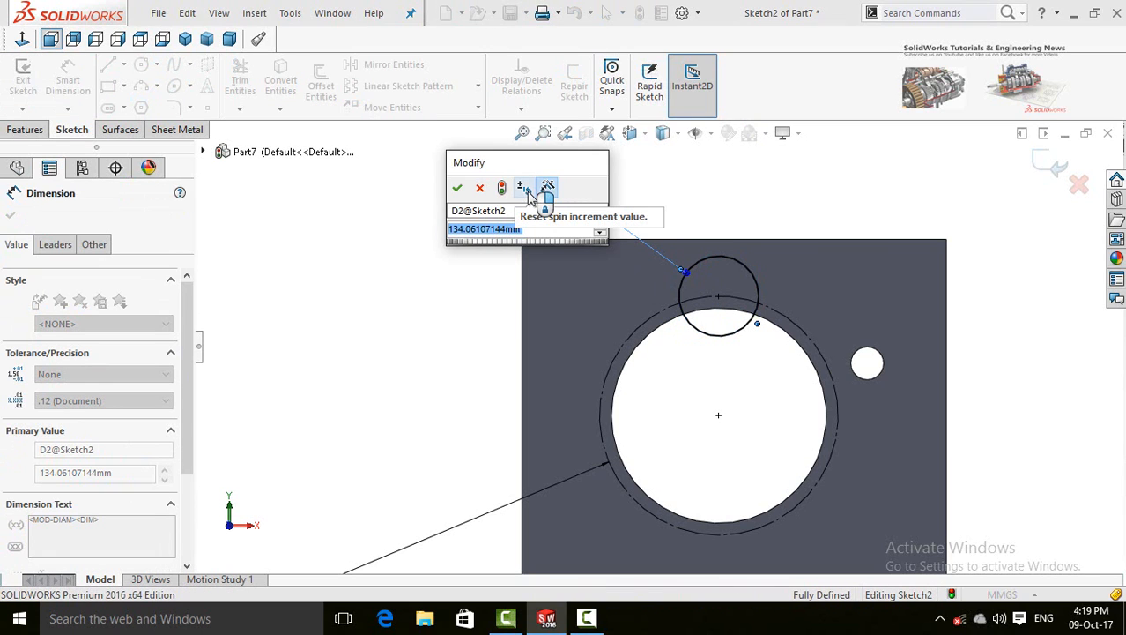
{"action": "type", "text": "12"}
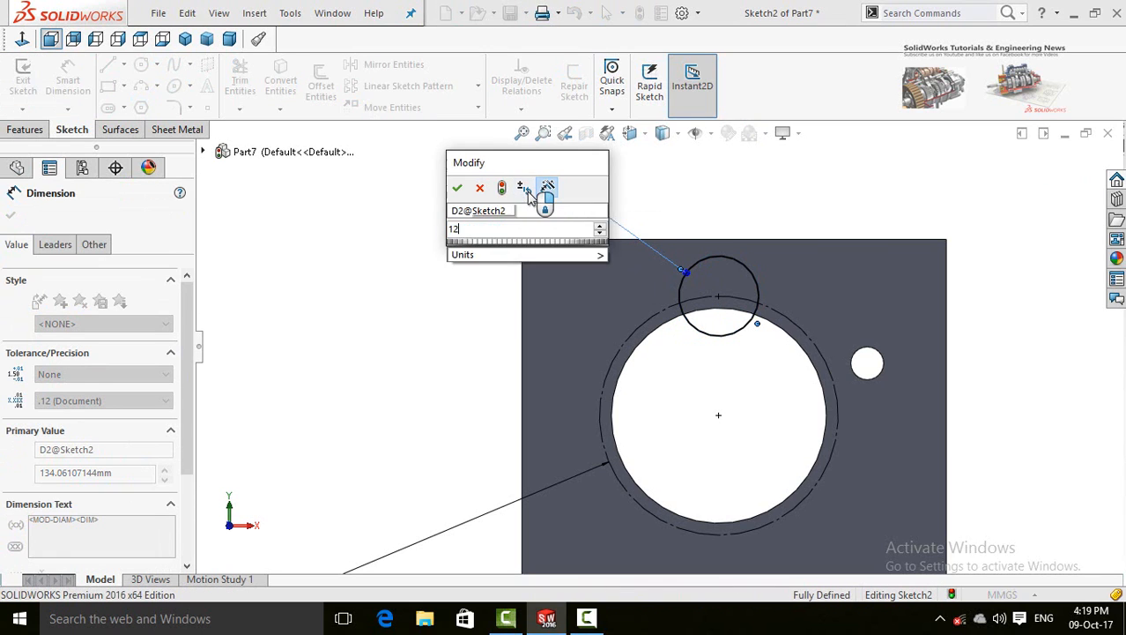
{"action": "key", "text": "Return"}
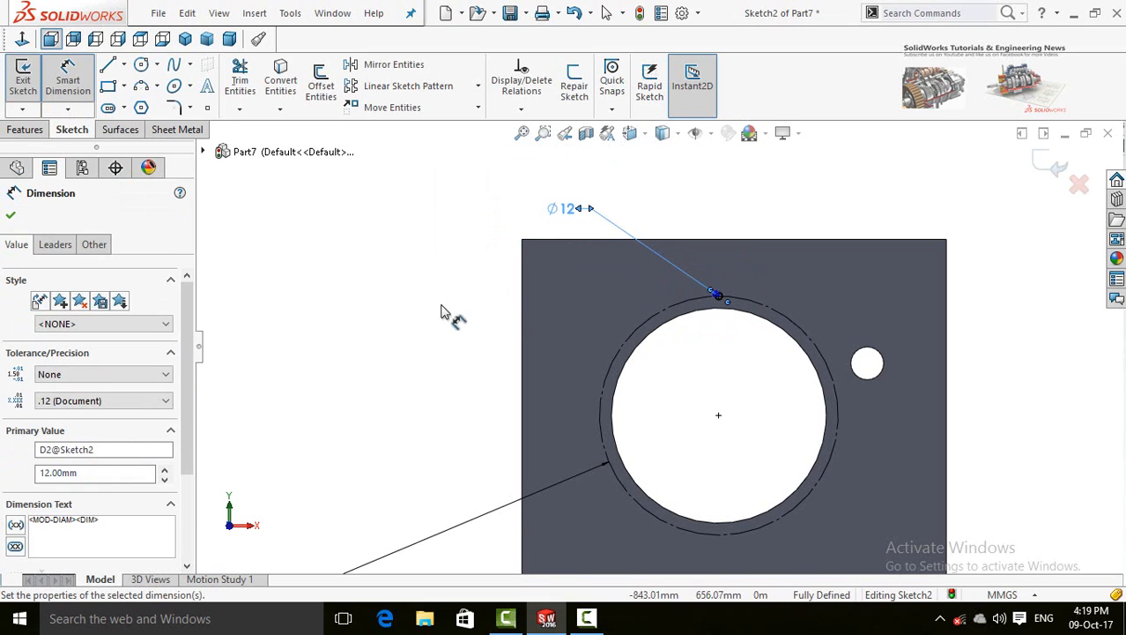
Step: Cut the small circle through the plate with a blind Extruded Cut about 174 mm deep
{"action": "left_click", "coordinate": [25, 130]}
{"action": "left_click", "coordinate": [250, 85]}
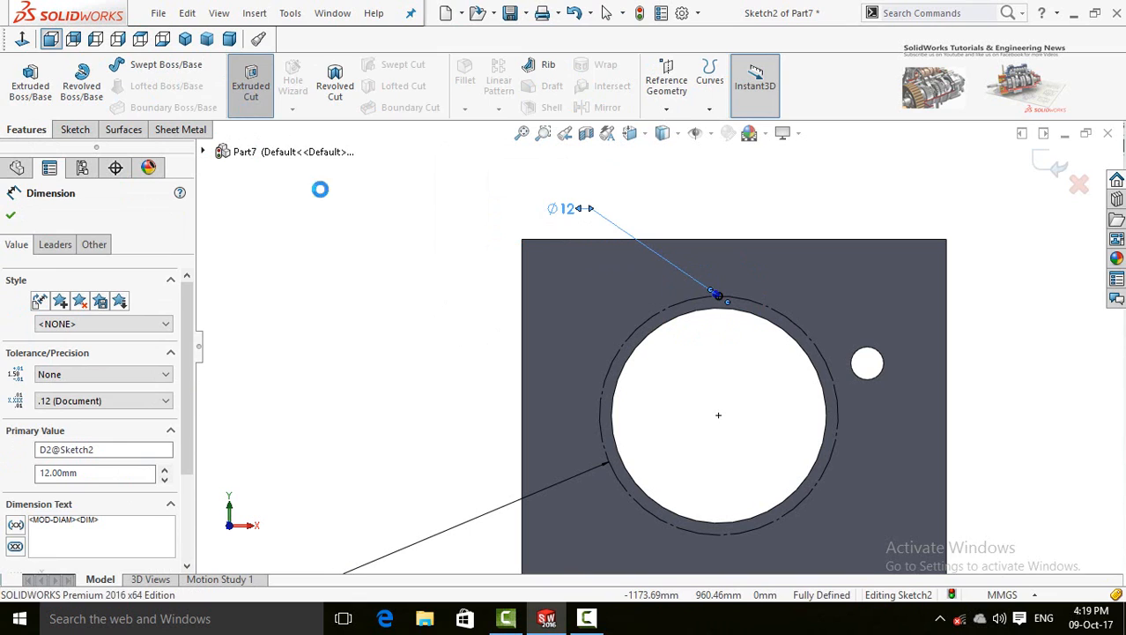
{"action": "middle_click_drag", "start_coordinate": [403, 329], "coordinate": [566, 371]}
{"action": "left_click_drag", "start_coordinate": [667, 396], "coordinate": [617, 390]}
{"action": "left_click", "coordinate": [11, 214]}
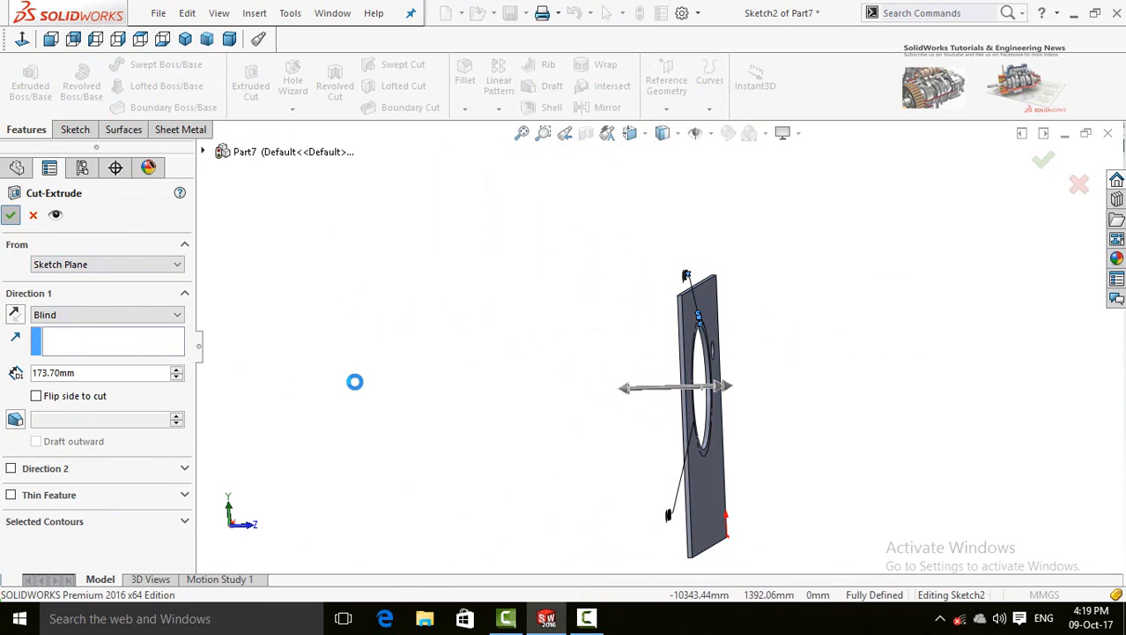
{"action": "middle_click_drag", "start_coordinate": [566, 438], "coordinate": [468, 440]}
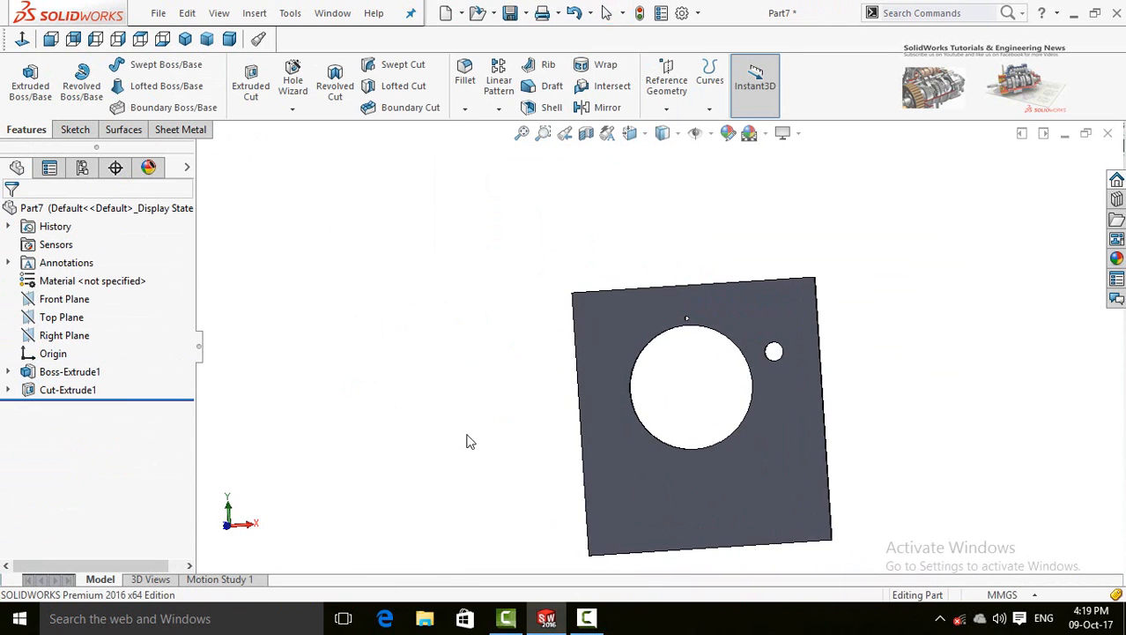
Step: Start a Circular Pattern and select the 12 mm hole cut as the feature to pattern
{"action": "scroll", "coordinate": [687, 324], "scroll_direction": "down", "scroll_amount": 6}
{"action": "middle_click_drag", "start_coordinate": [613, 424], "coordinate": [680, 430]}
{"action": "scroll", "coordinate": [681, 430], "scroll_direction": "up", "scroll_amount": 3}
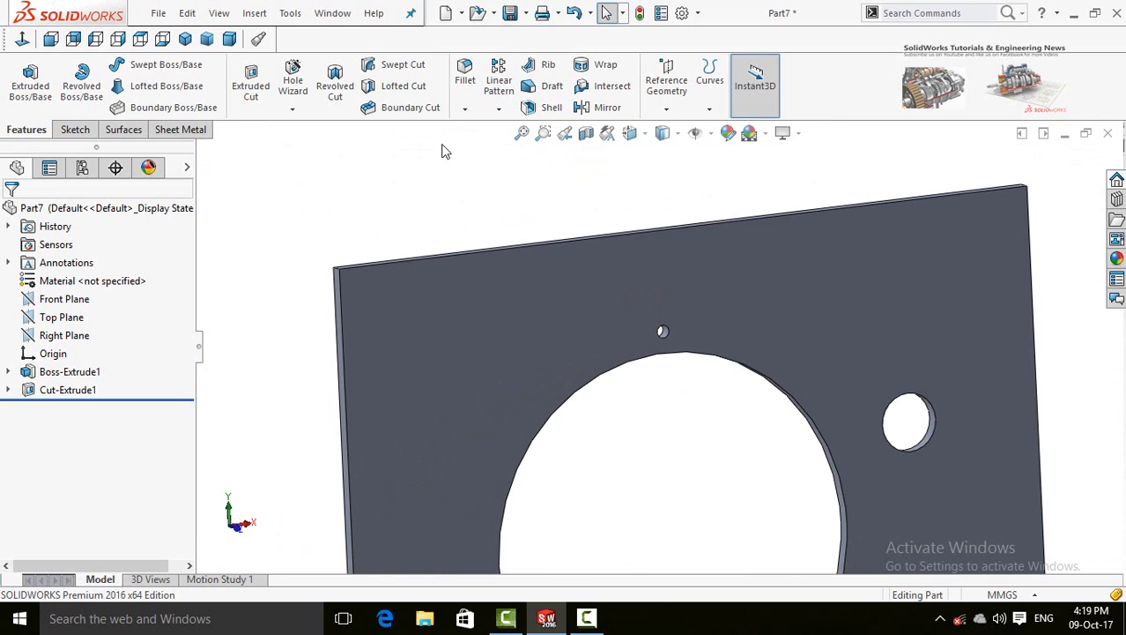
{"action": "left_click", "coordinate": [499, 111]}
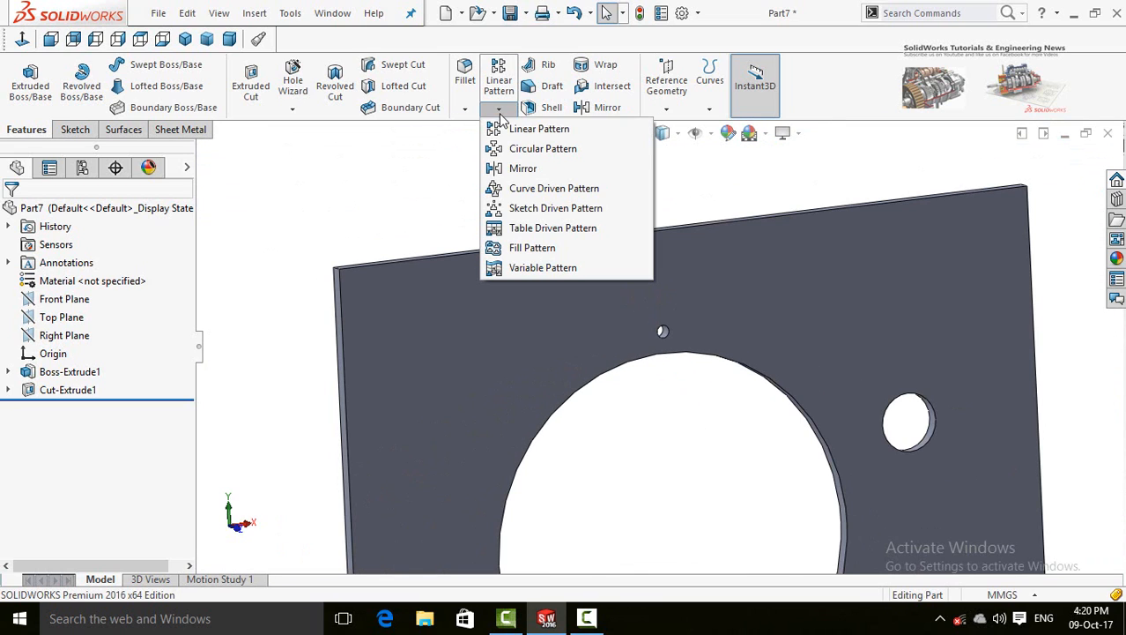
{"action": "left_click", "coordinate": [541, 149]}
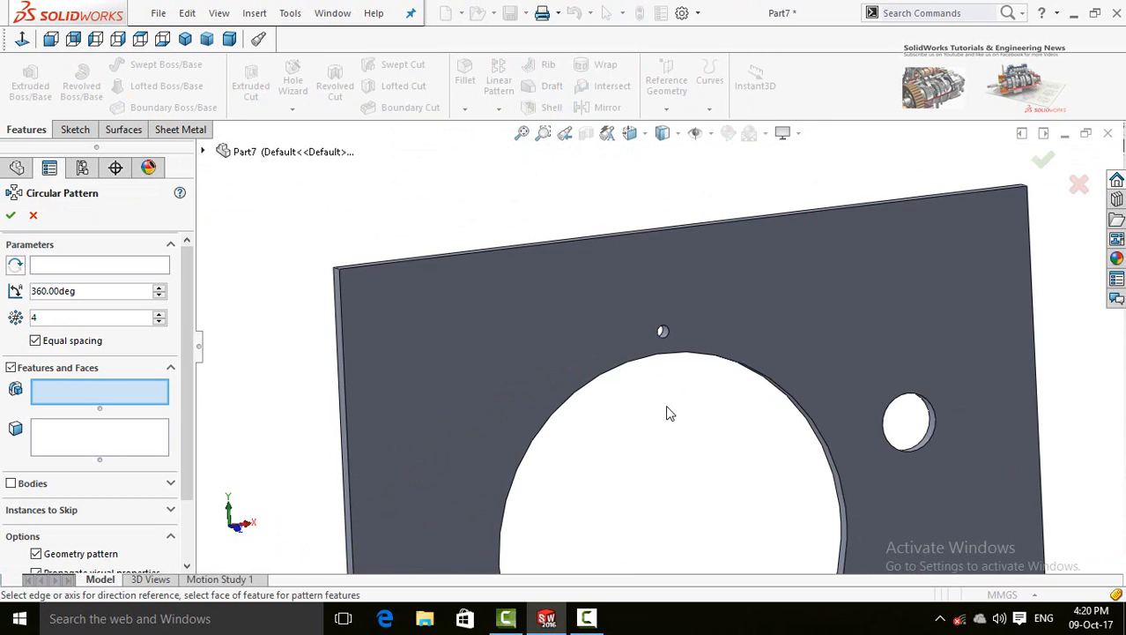
{"action": "scroll", "coordinate": [668, 413], "scroll_direction": "down", "scroll_amount": 3}
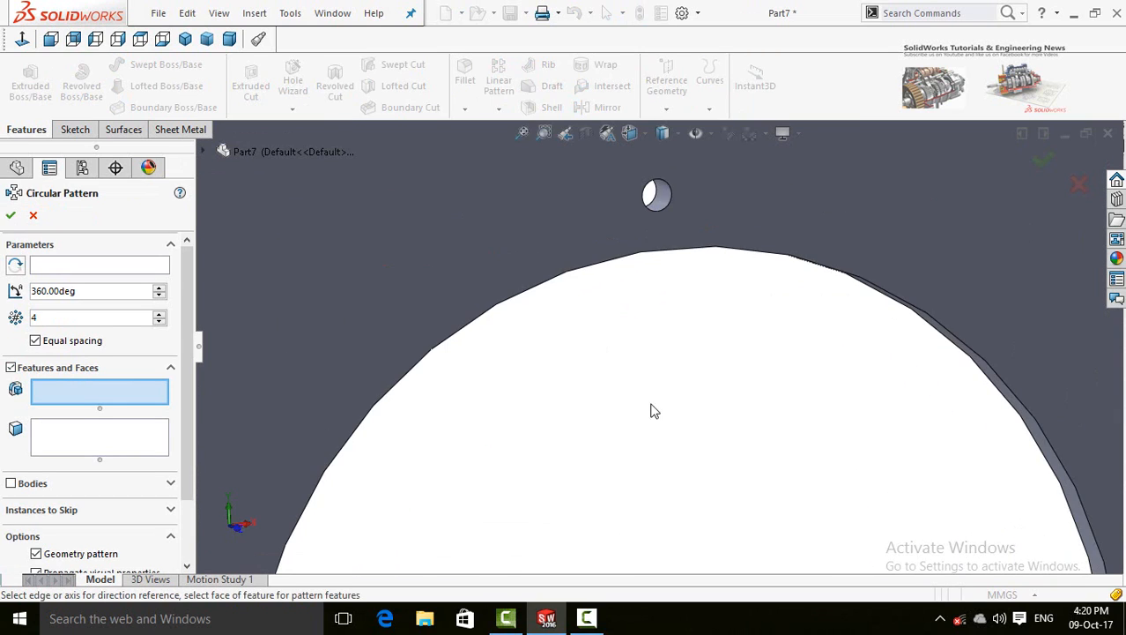
{"action": "left_click", "coordinate": [659, 196]}
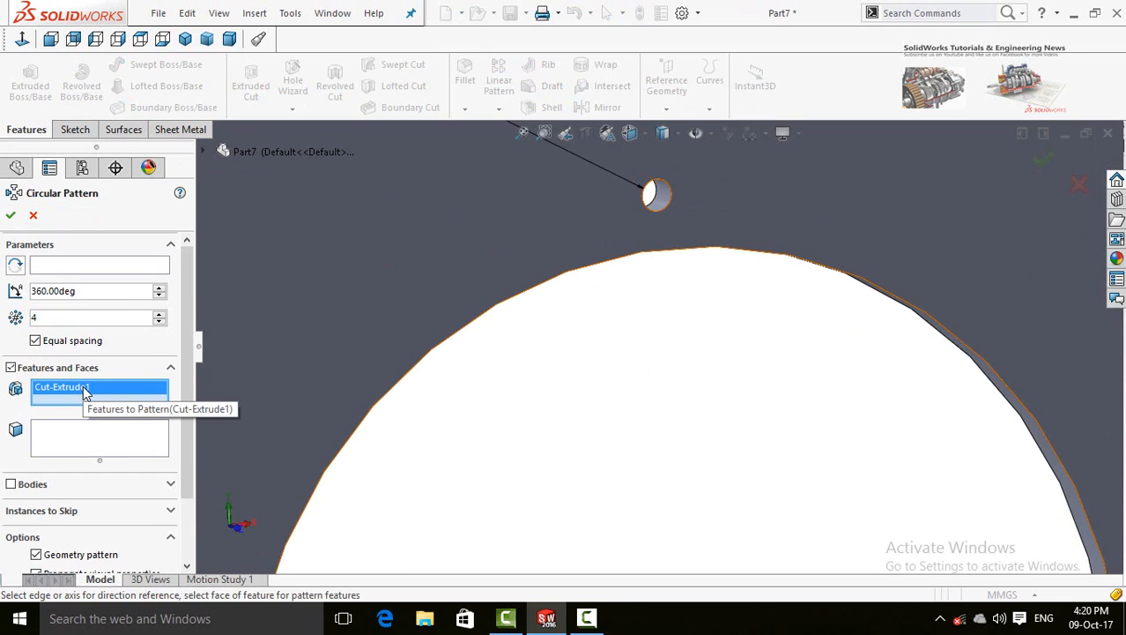
Step: Use the large hole's circular edge as the pattern axis and create 12 equally spaced instances over 360 degrees
{"action": "left_click", "coordinate": [52, 270]}
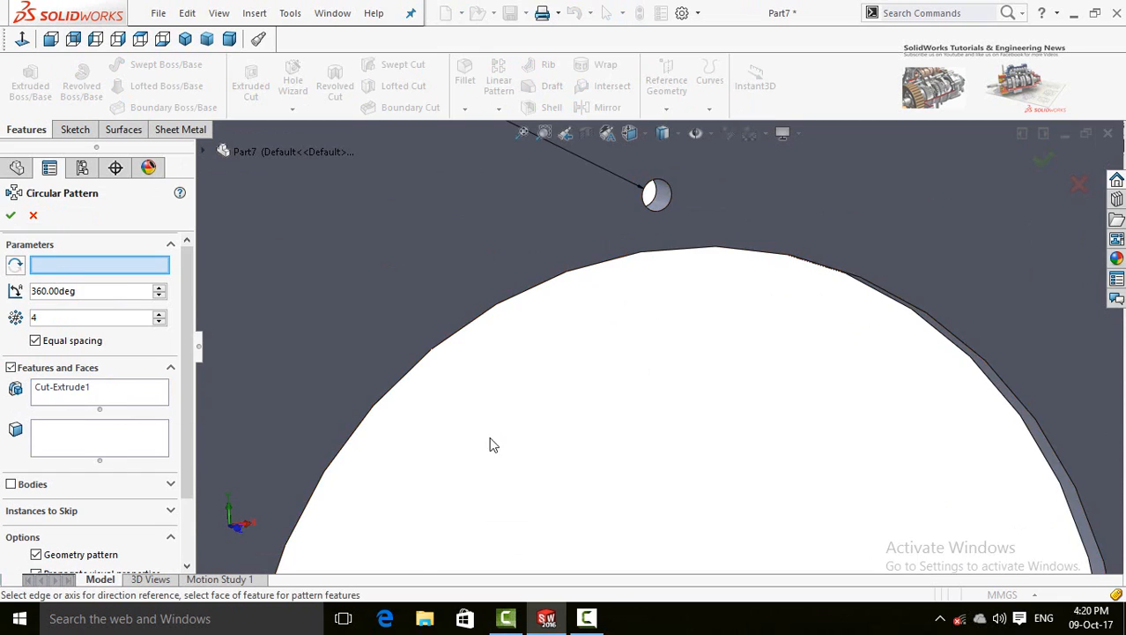
{"action": "left_click", "coordinate": [401, 385]}
{"action": "scroll", "coordinate": [481, 442], "scroll_direction": "up", "scroll_amount": 5}
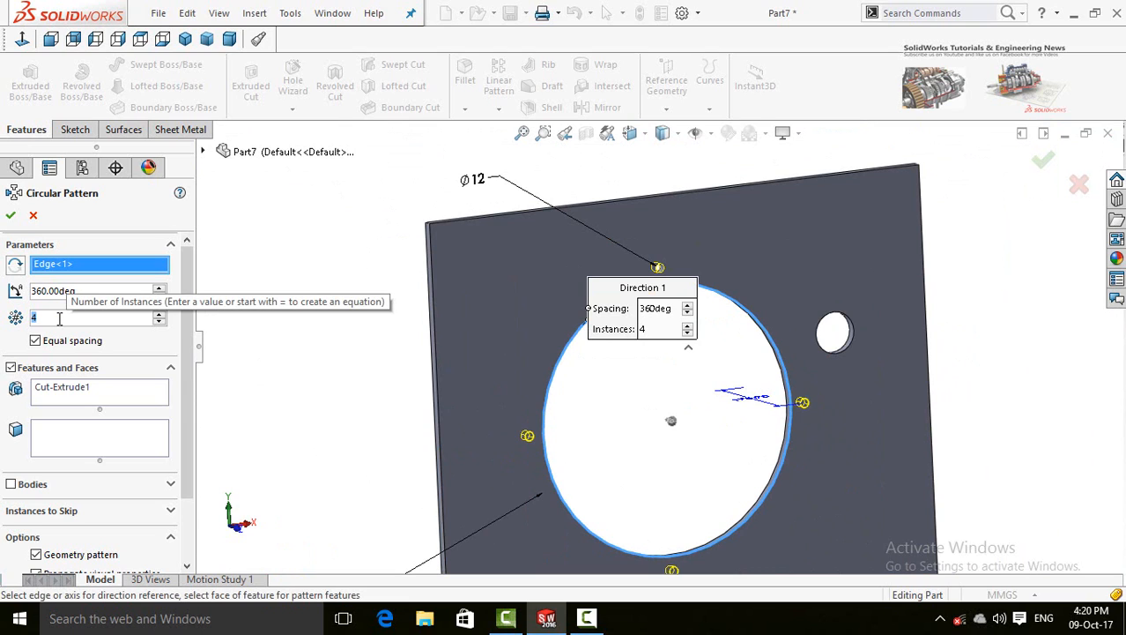
{"action": "type", "text": "12"}
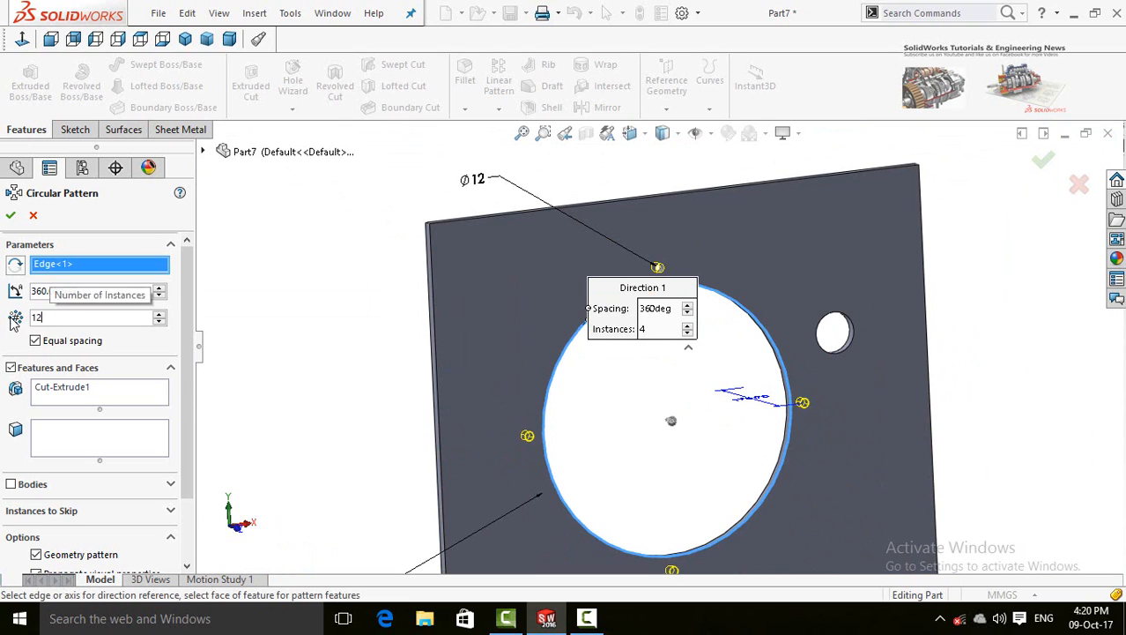
{"action": "left_click", "coordinate": [11, 216]}
{"action": "scroll", "coordinate": [379, 401], "scroll_direction": "up", "scroll_amount": 3}
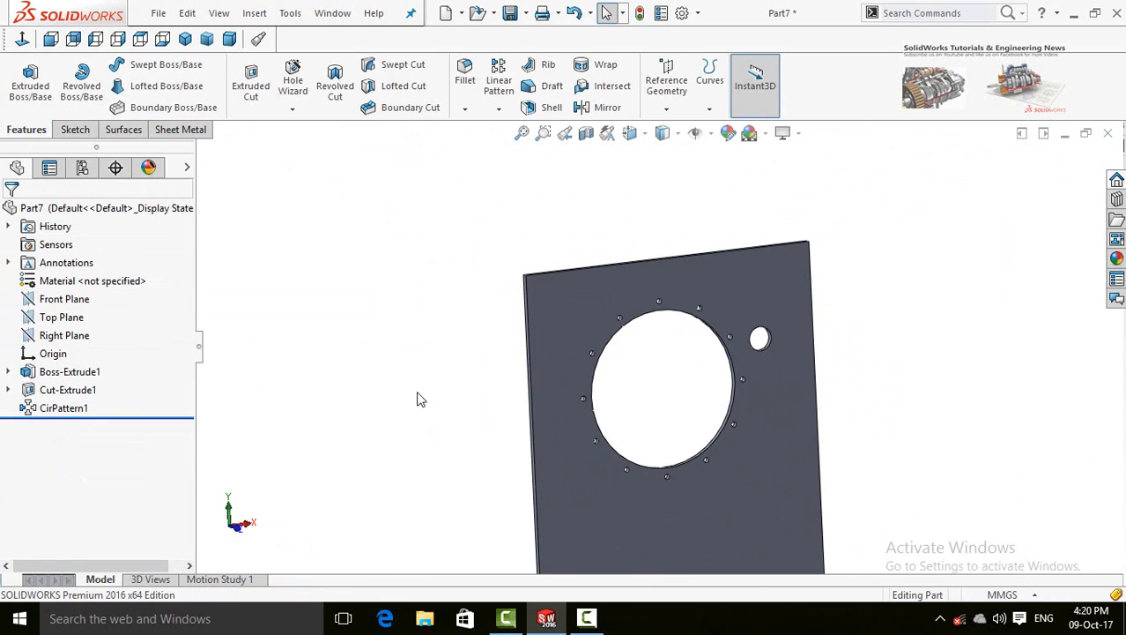
{"action": "middle_click_drag", "start_coordinate": [420, 399], "coordinate": [667, 393]}
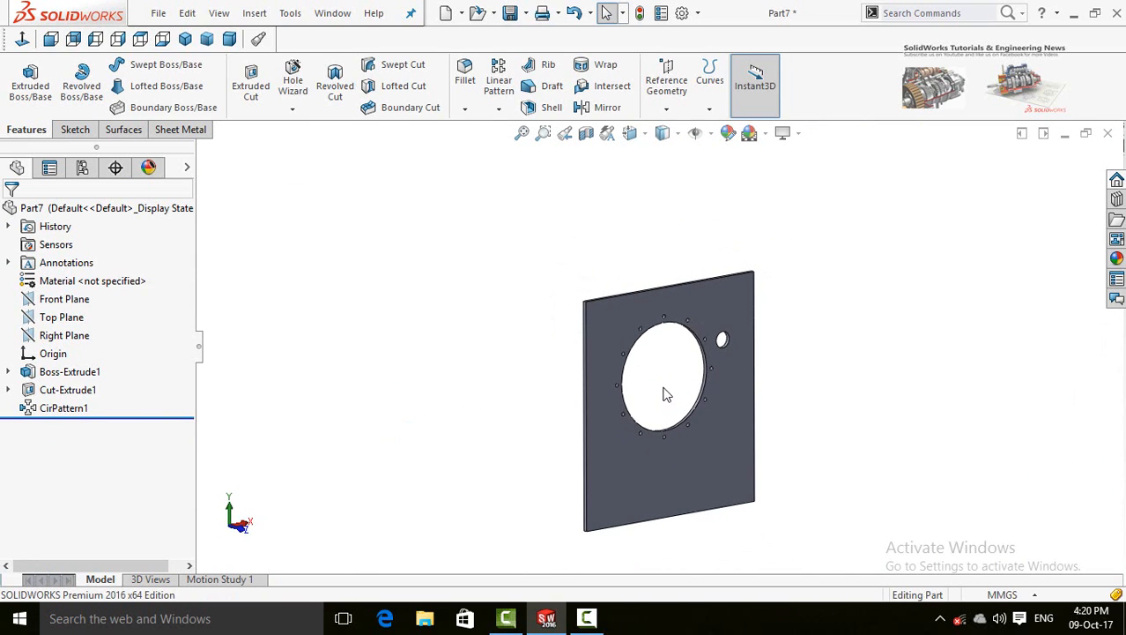
{"action": "scroll", "coordinate": [667, 393], "scroll_direction": "down", "scroll_amount": 3}
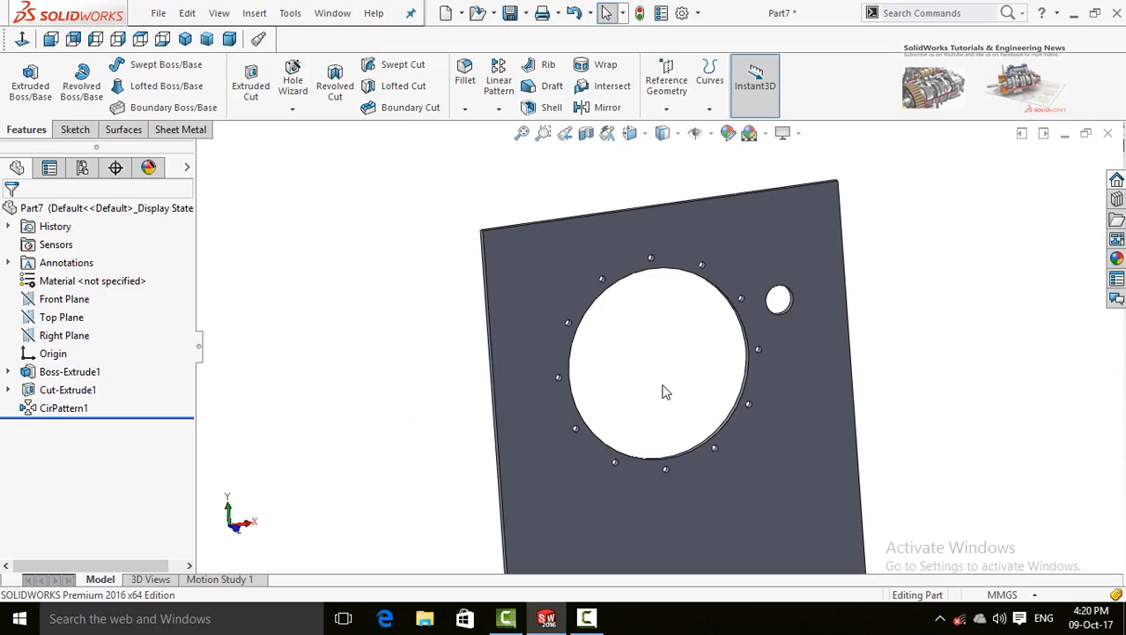